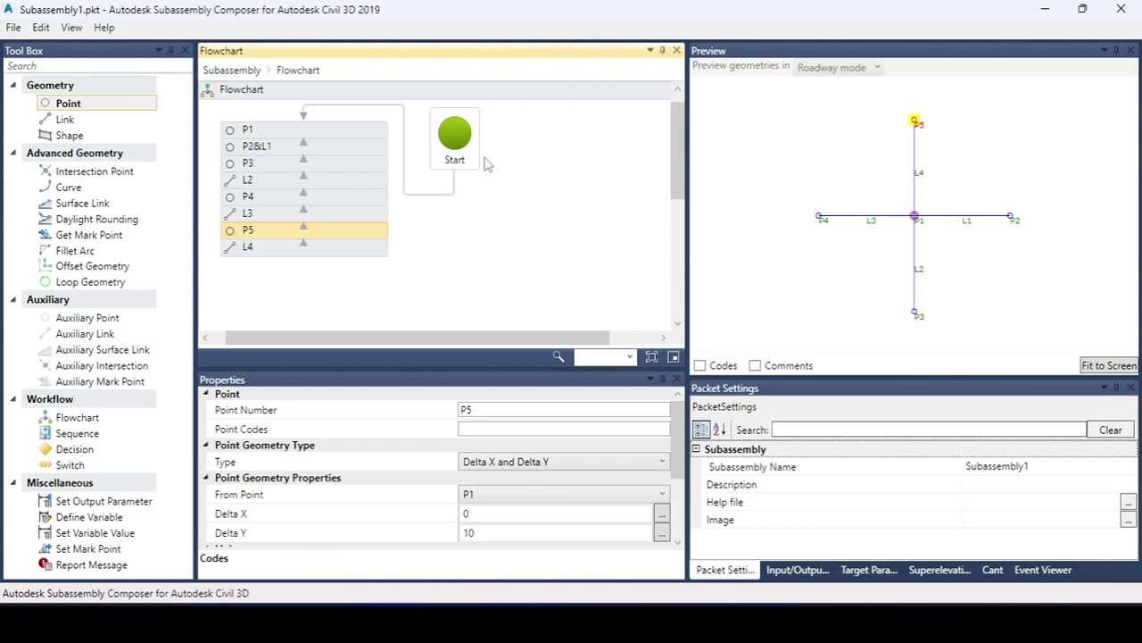
click(569, 461)
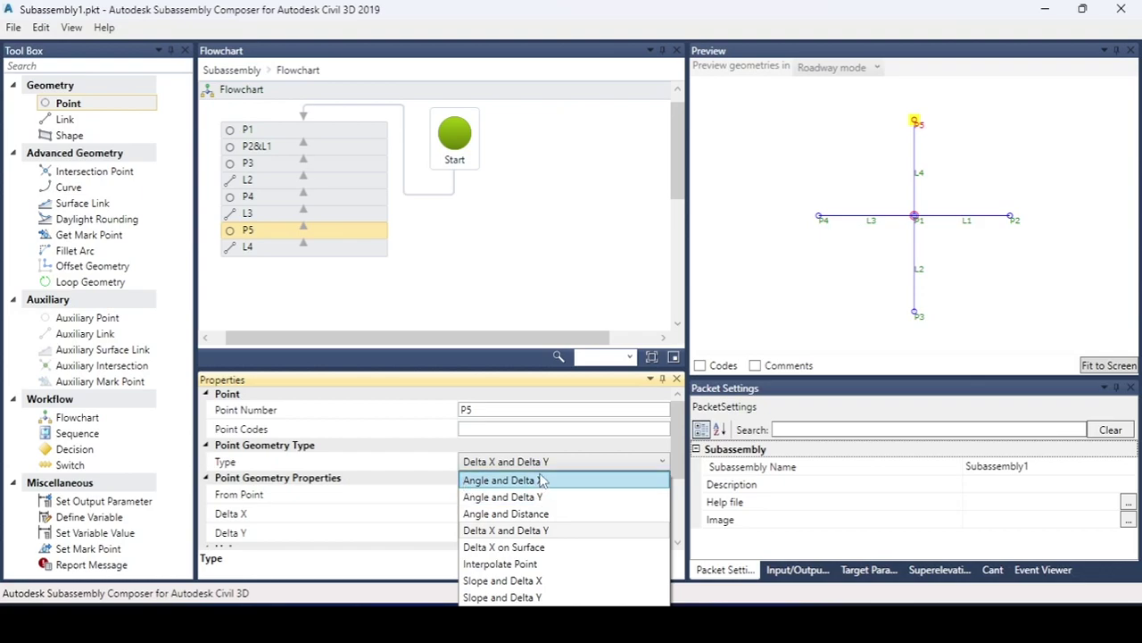
click(550, 529)
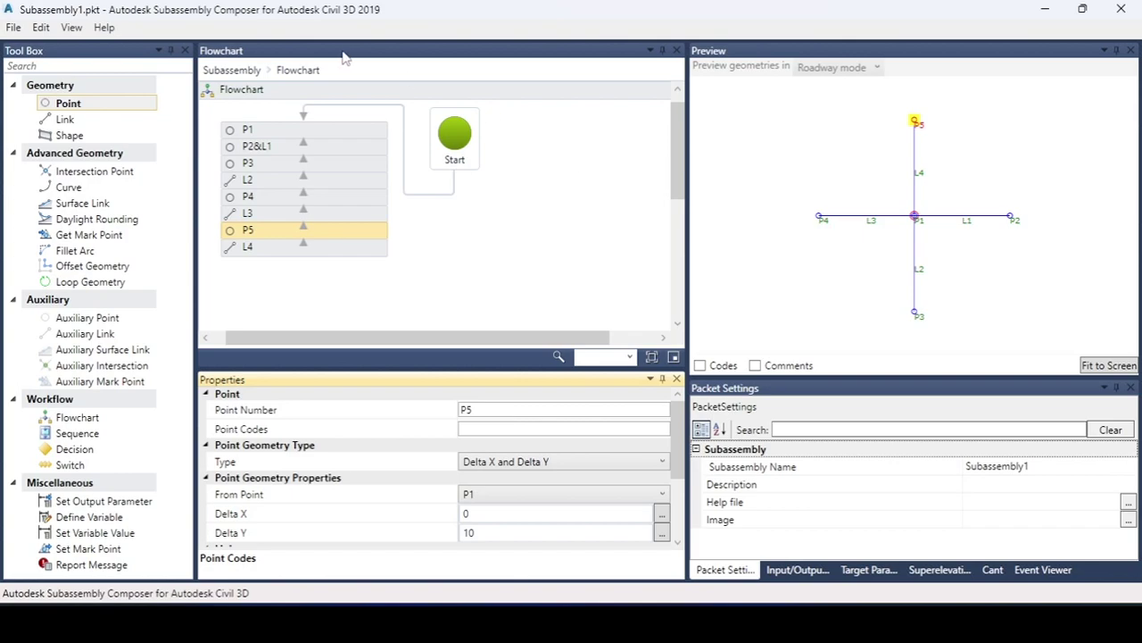
Step: Add a new point to the flowchart after the existing point-and-link sequence and set its geometry type to Angle and Delta X
drag(92, 107, 496, 143)
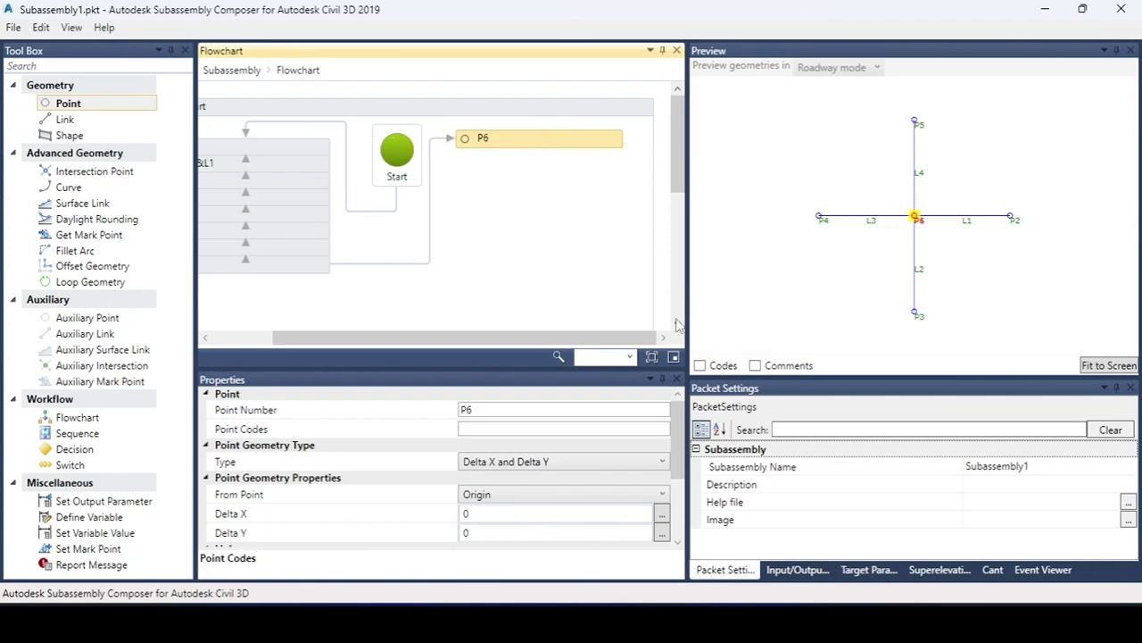
click(598, 461)
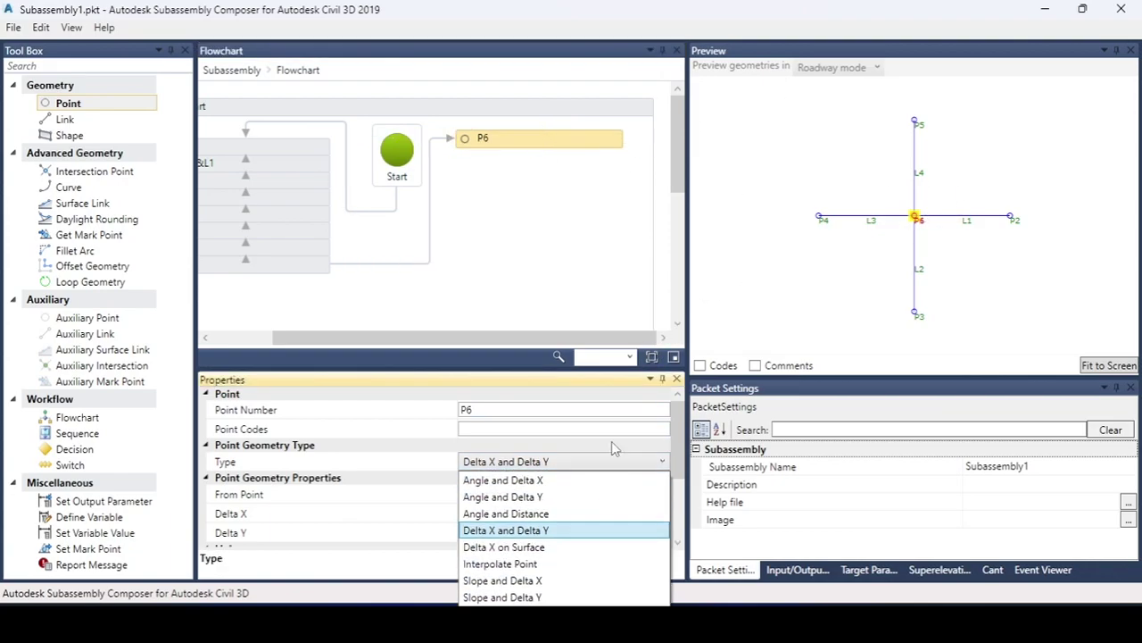
click(528, 482)
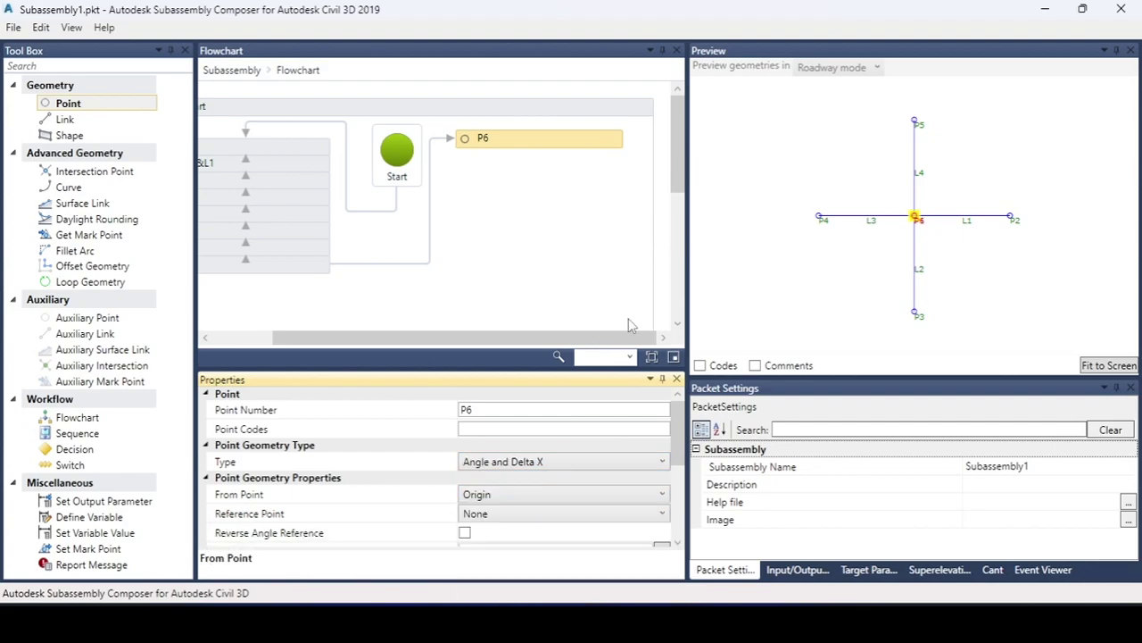
Step: Set point P6's angle to 45 and its Delta X to 10
scroll(676, 446, down, 2)
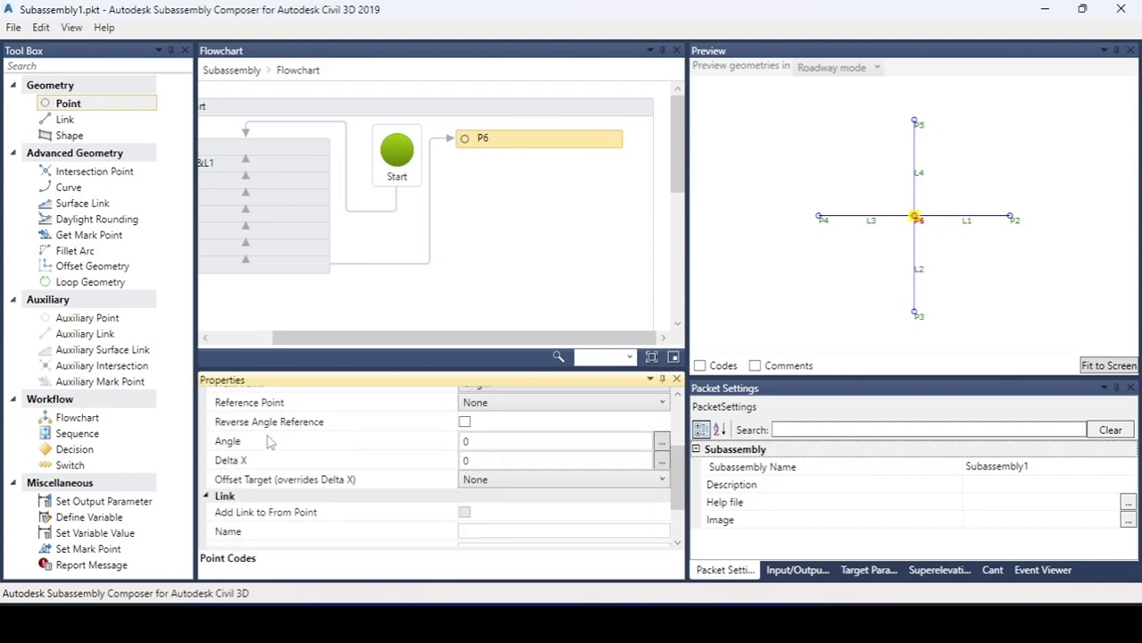
click(477, 443)
text(45)
key(Tab)
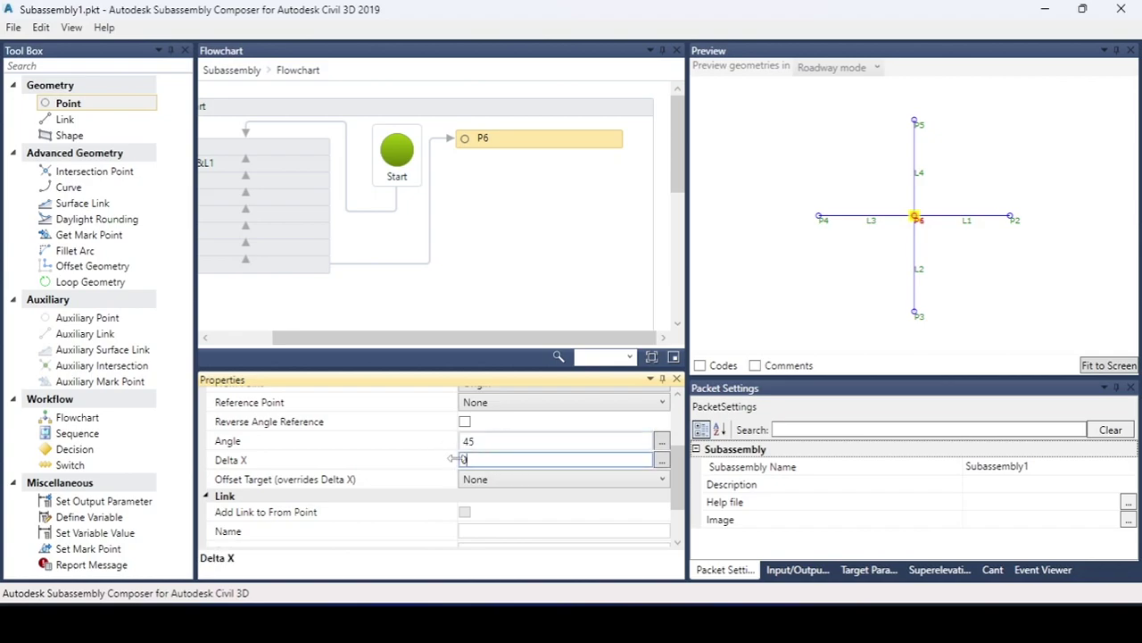
key(BackSpace)
text(10)
key(Return)
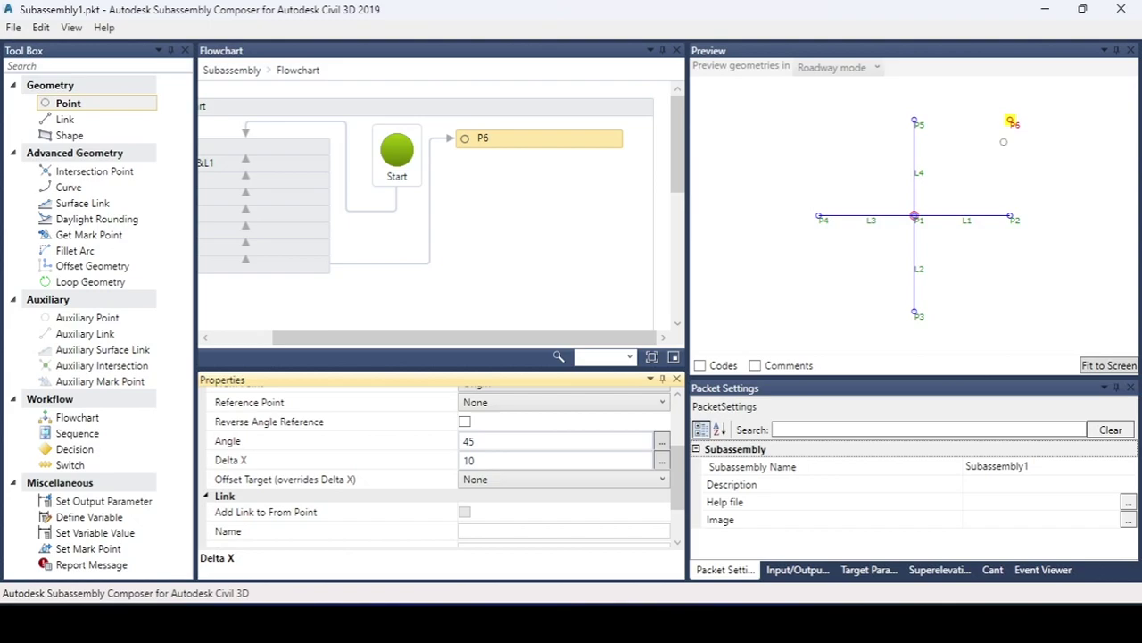
Step: Add a point below P6 in the flowchart, using the Angle and Delta X geometry type with Origin as its from point
scroll(677, 464, up, 3)
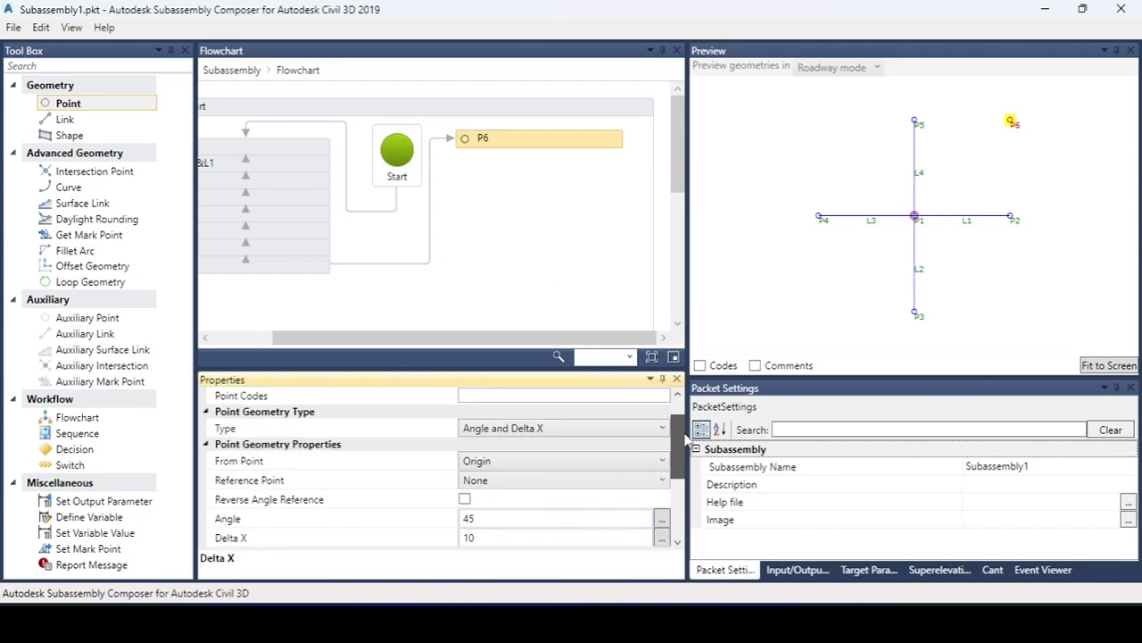
drag(68, 105, 534, 179)
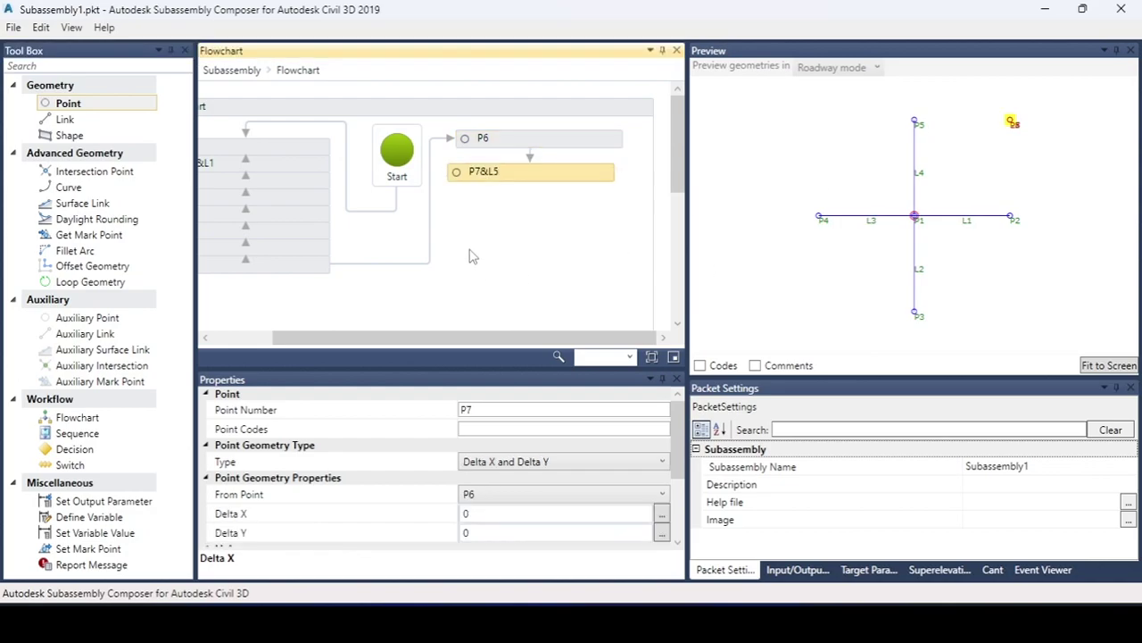
click(580, 461)
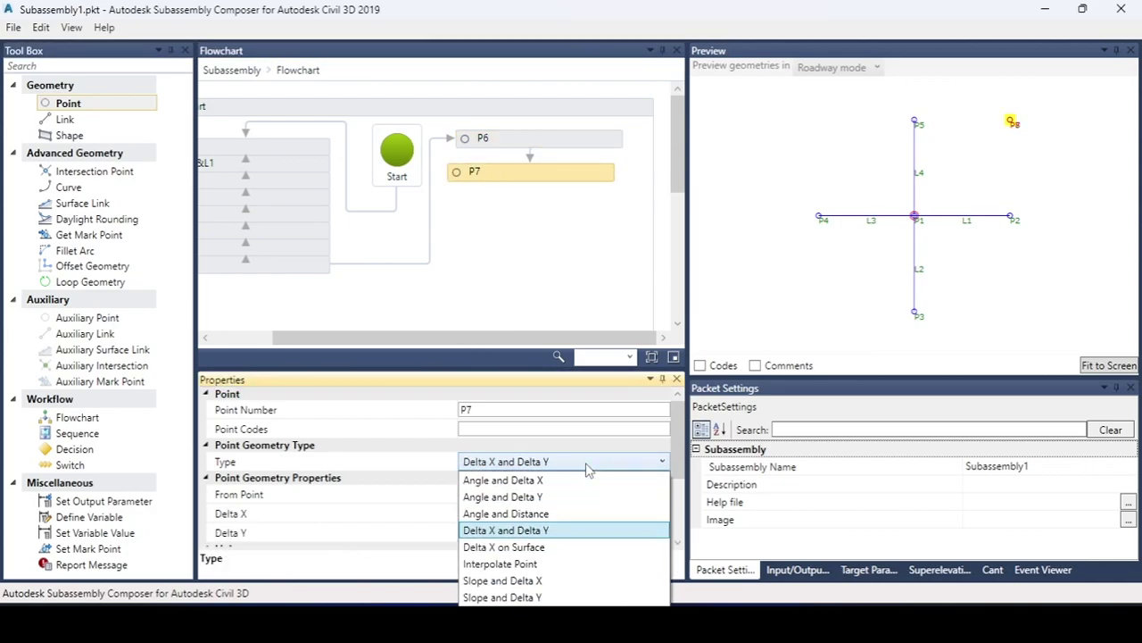
click(502, 480)
drag(677, 436, 678, 471)
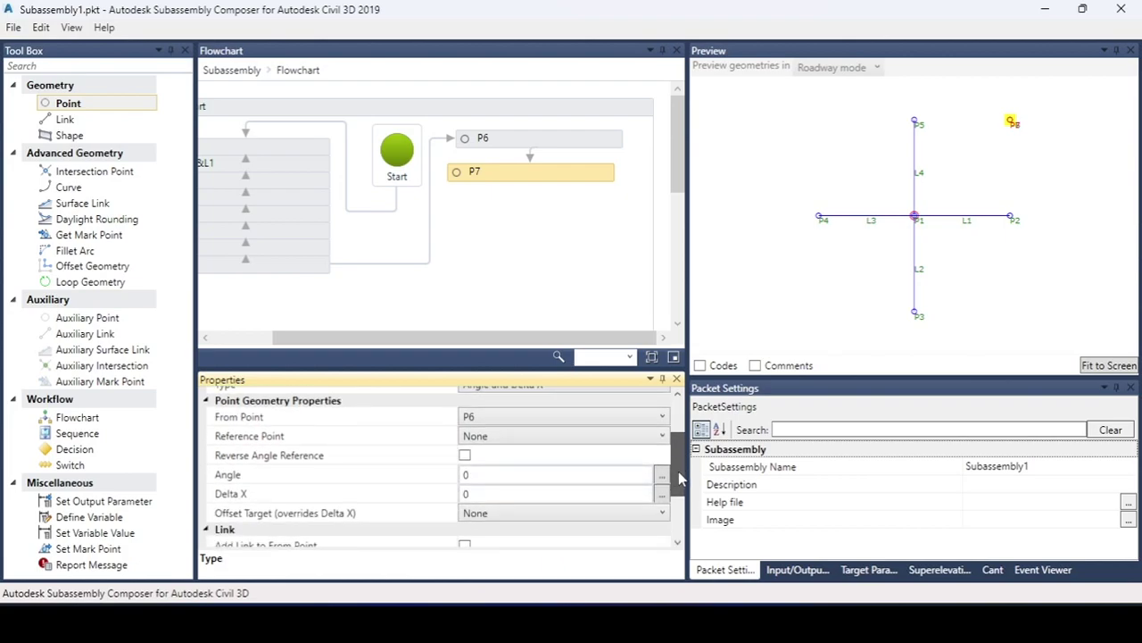
click(546, 417)
click(477, 535)
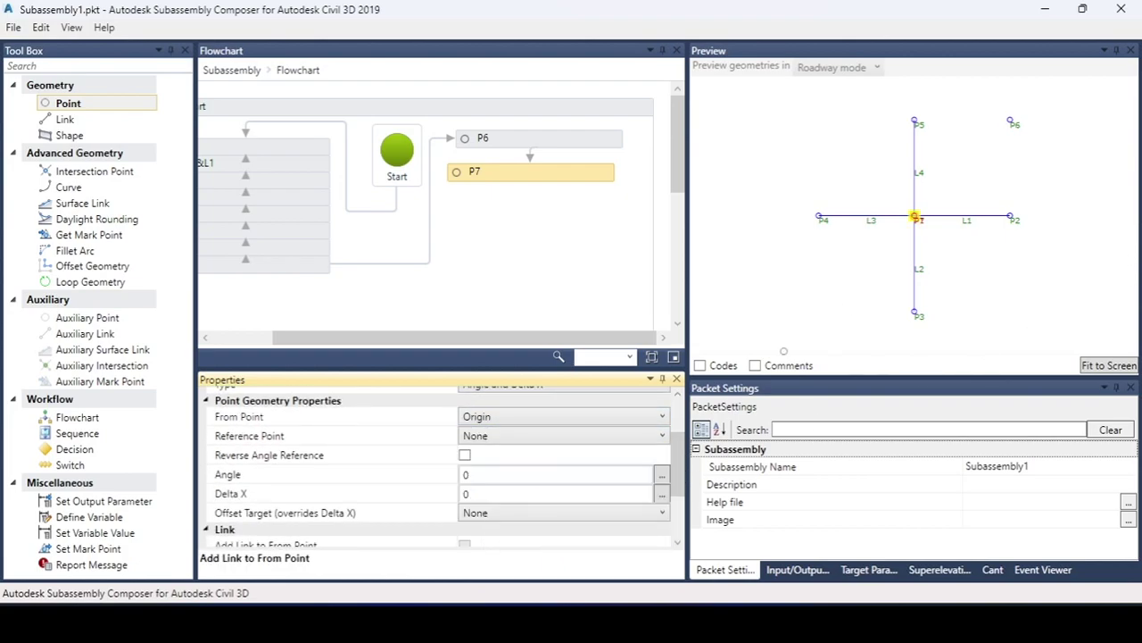
Step: Set point P7's angle to -45 and its Delta X to 10
click(496, 474)
drag(487, 474, 426, 480)
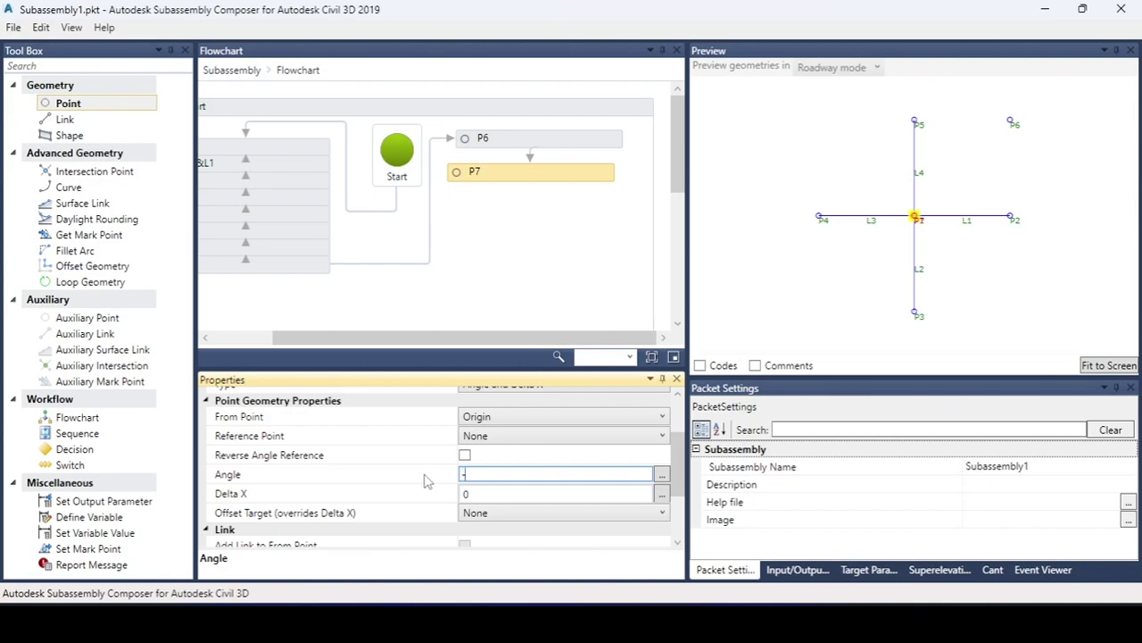
text(-45)
click(475, 496)
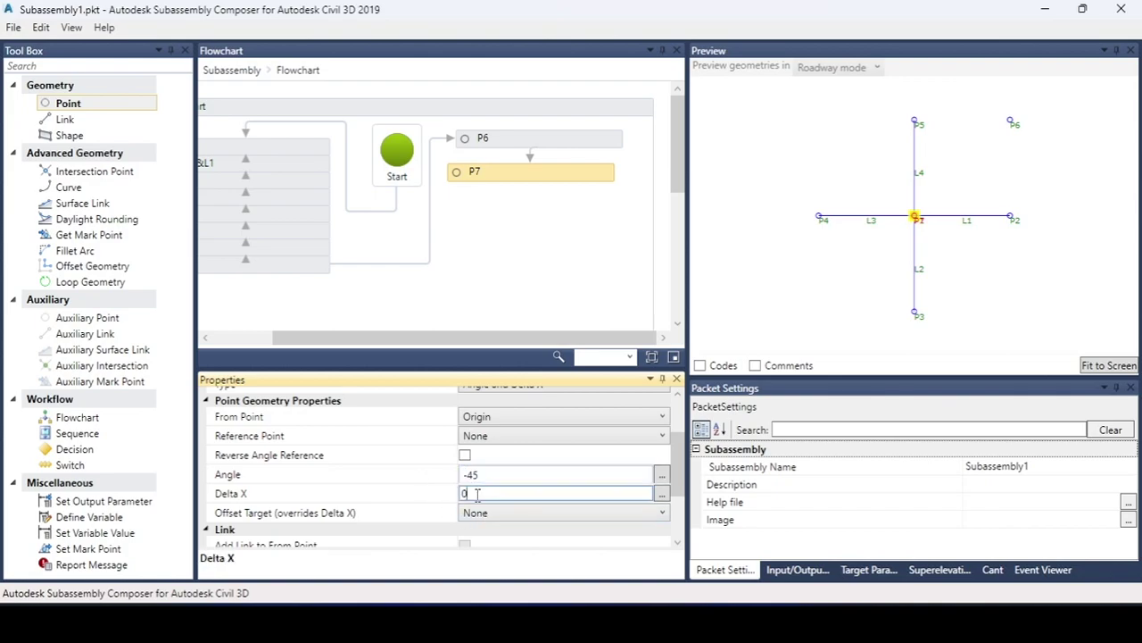
text(10)
key(Return)
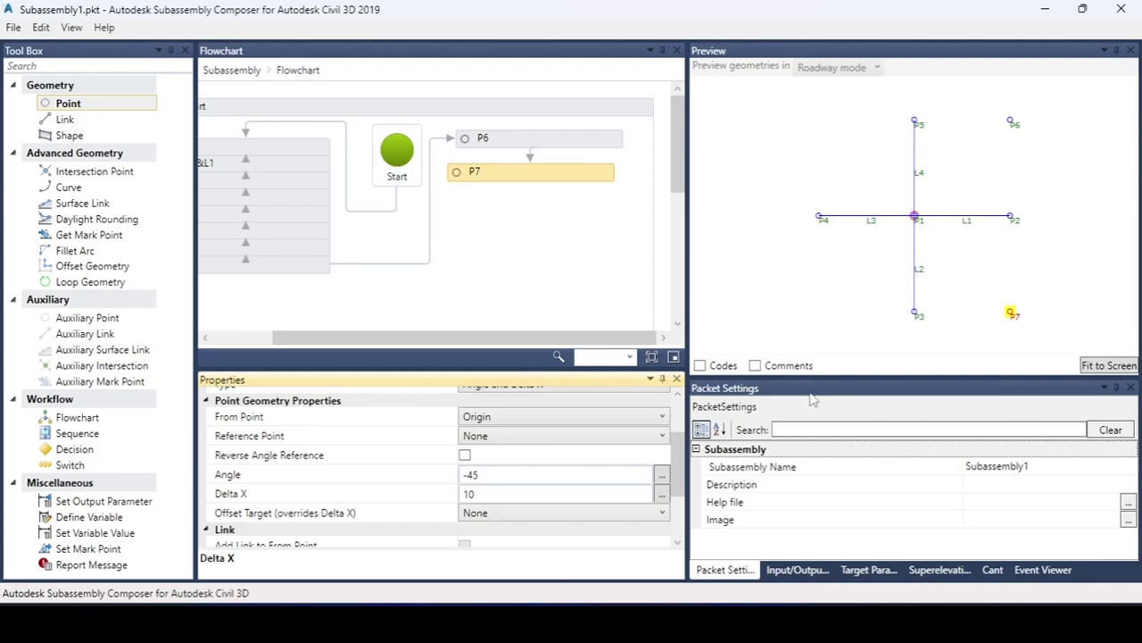
drag(680, 455, 687, 406)
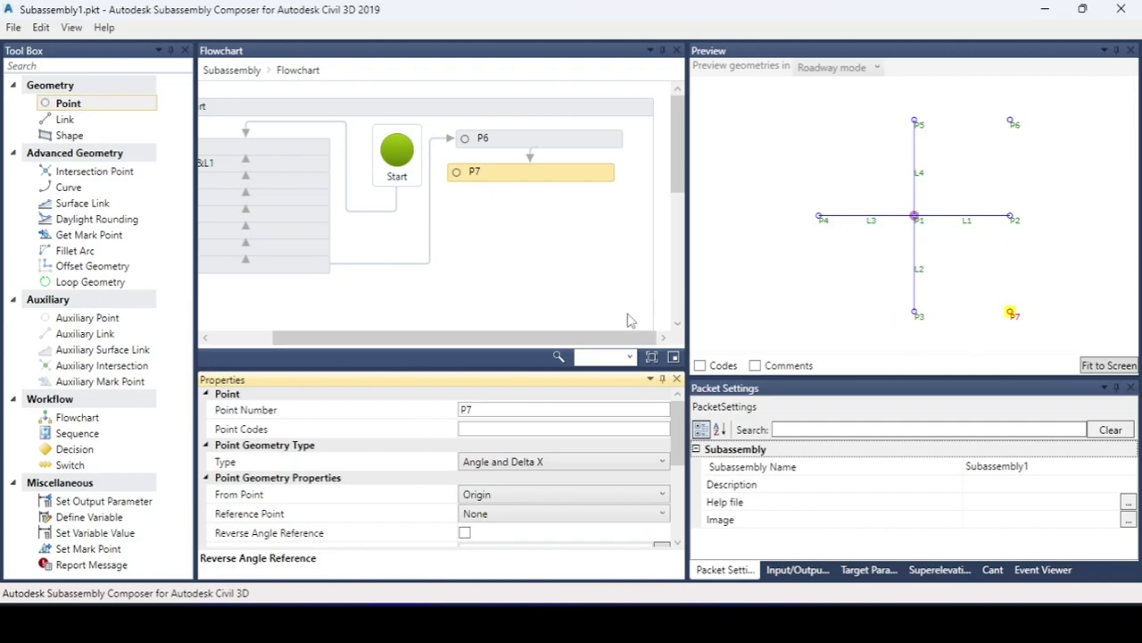
click(572, 464)
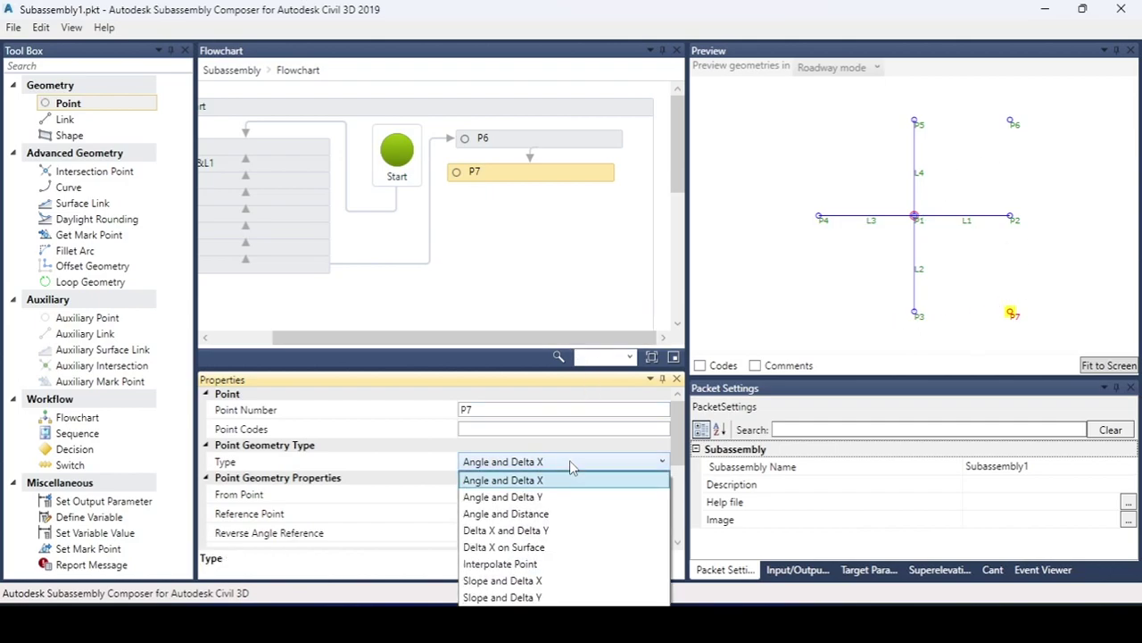
click(449, 322)
Step: Add a point below P7 in the flowchart, using the Angle and Delta Y geometry type with Origin as its from point
drag(58, 107, 531, 220)
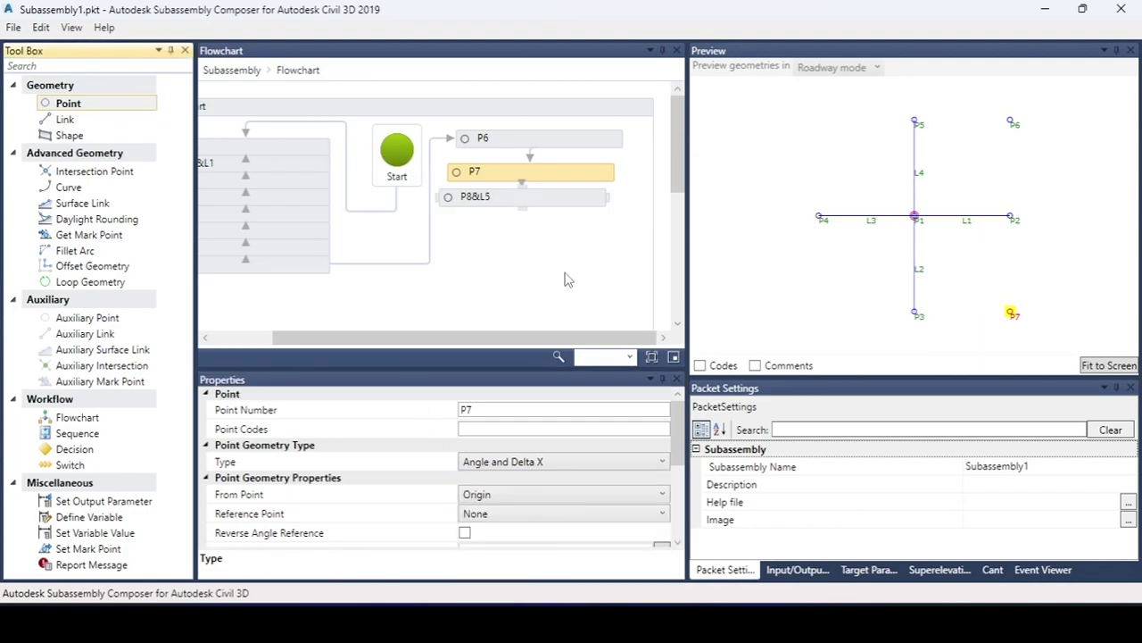
click(540, 463)
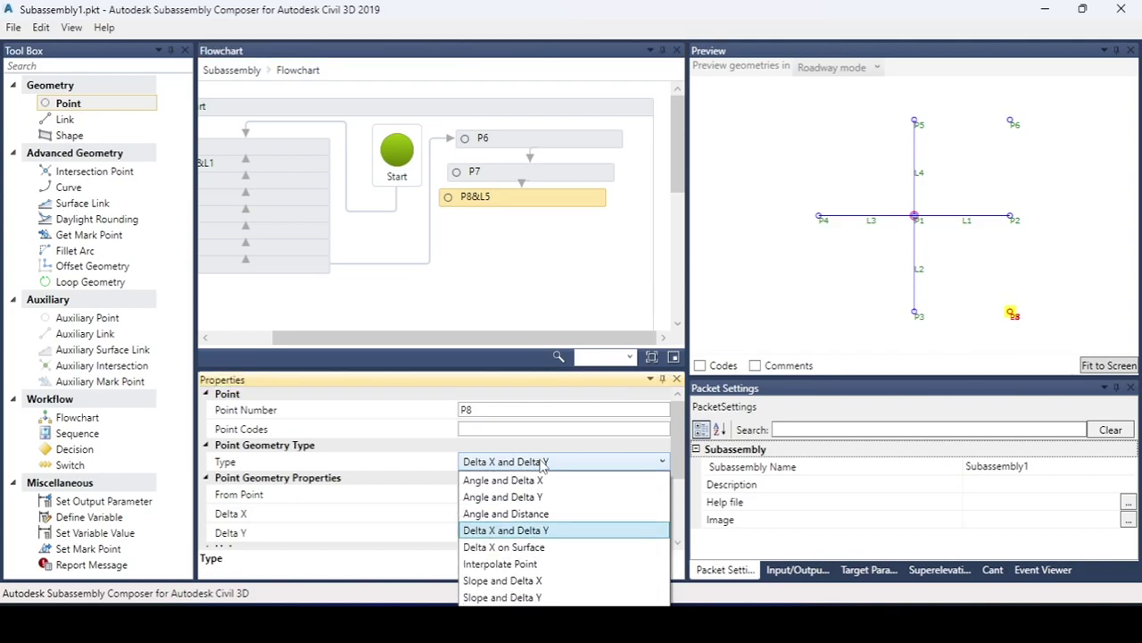
click(512, 501)
scroll(679, 462, down, 2)
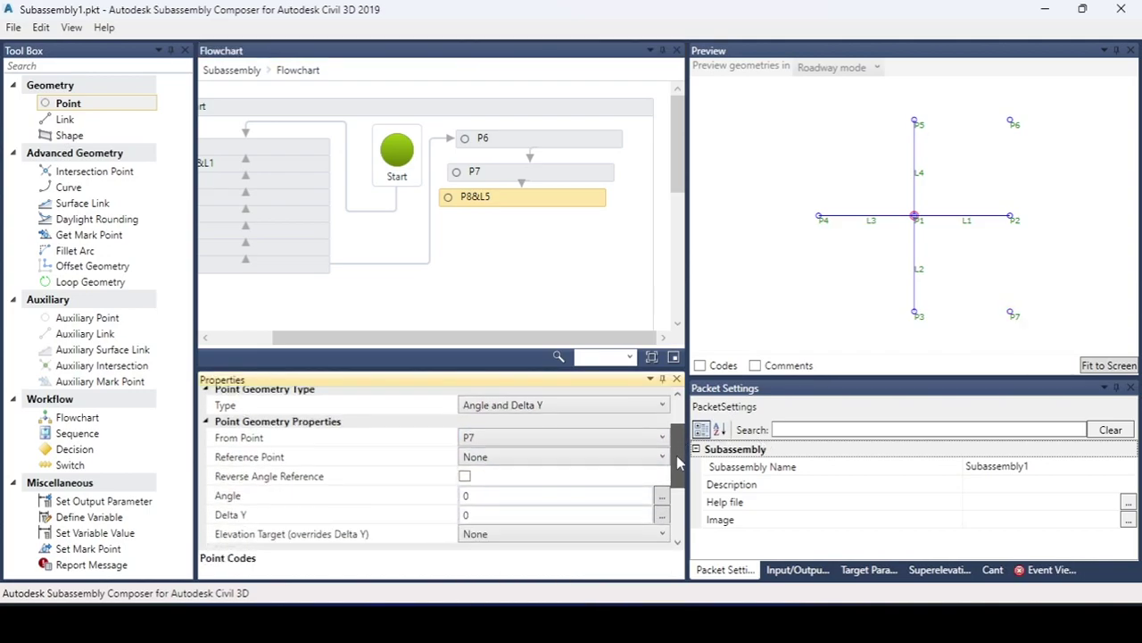
click(534, 437)
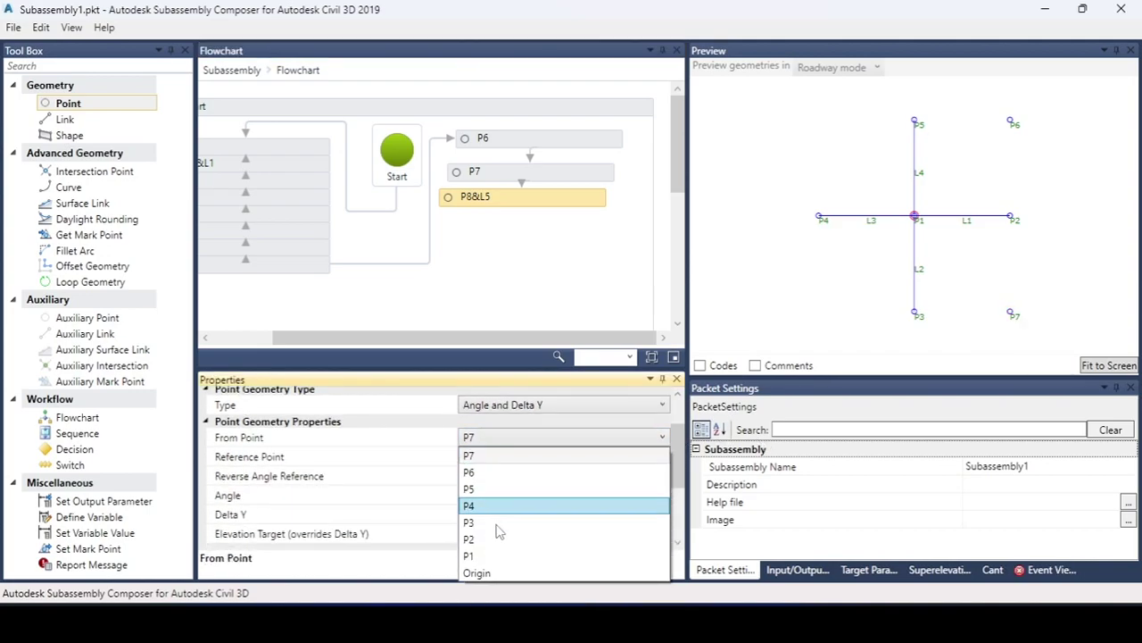
click(478, 573)
Step: Set point P8's angle to -45 and its Delta Y to -10
scroll(640, 464, down, 3)
click(496, 432)
text(-45)
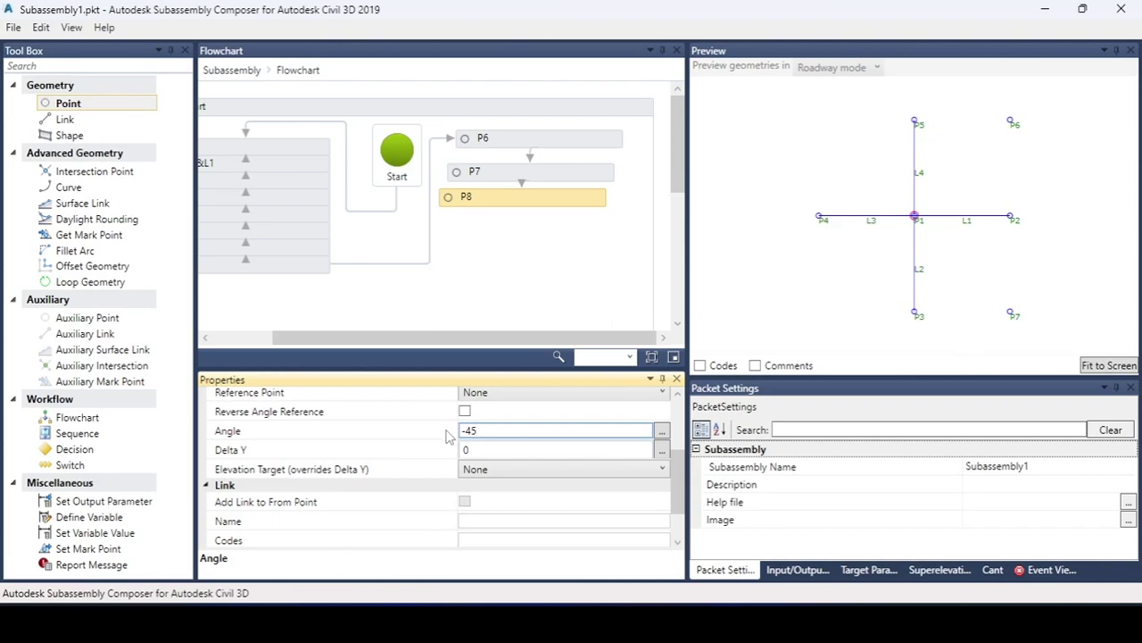
click(486, 450)
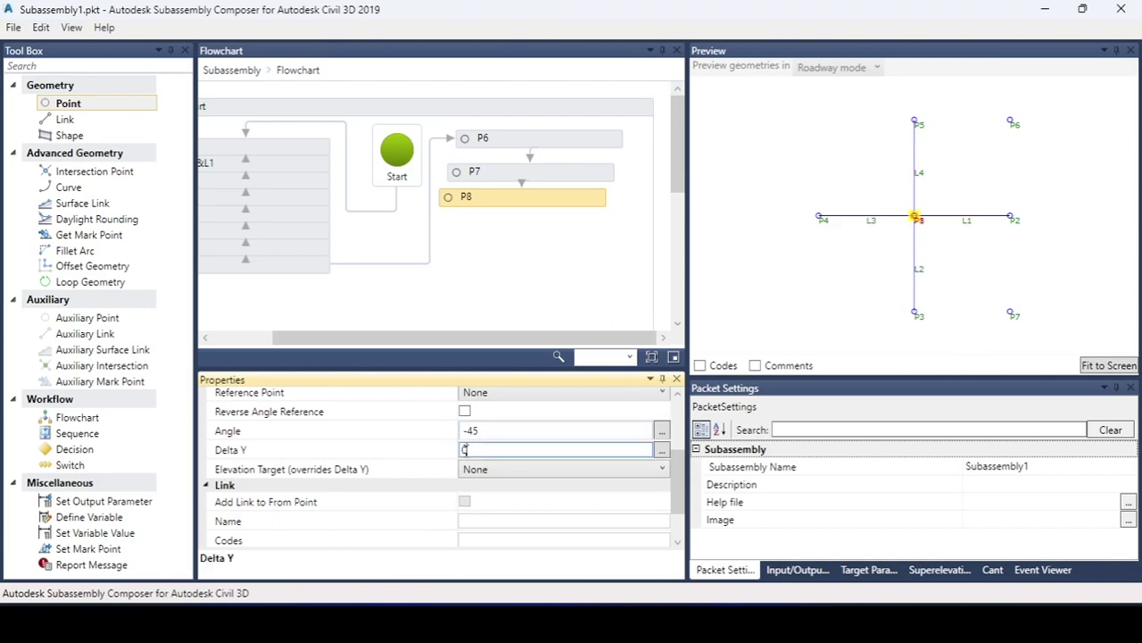
double_click(464, 451)
text(-10)
key(Return)
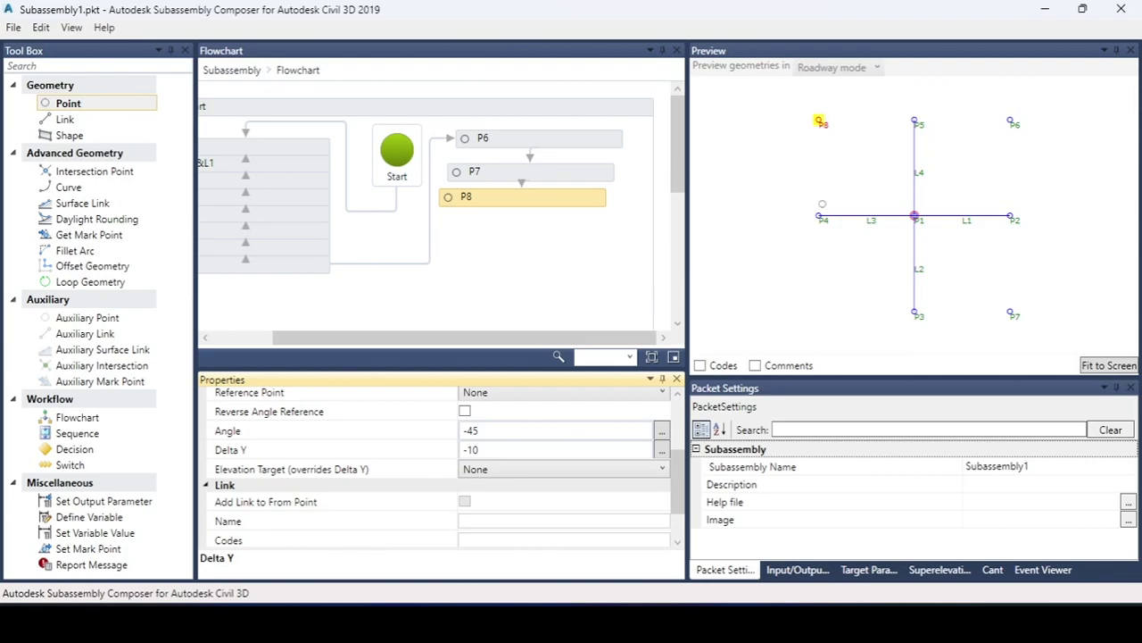
Step: Add a link below P8 in the flowchart that starts at P6 and ends at P1
click(68, 103)
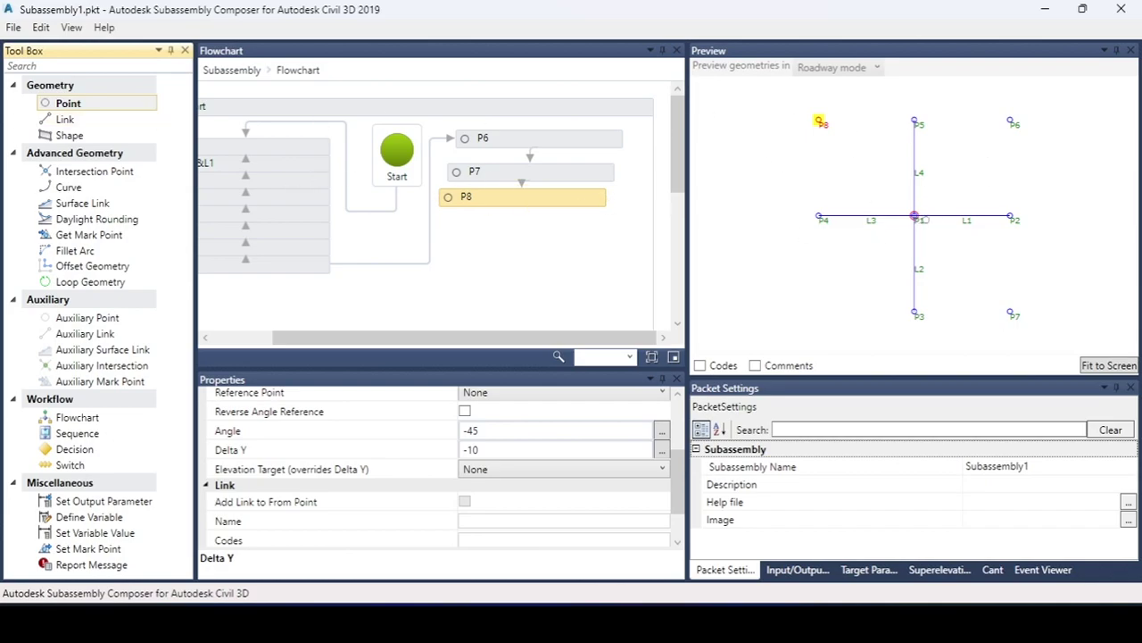
drag(96, 121, 531, 240)
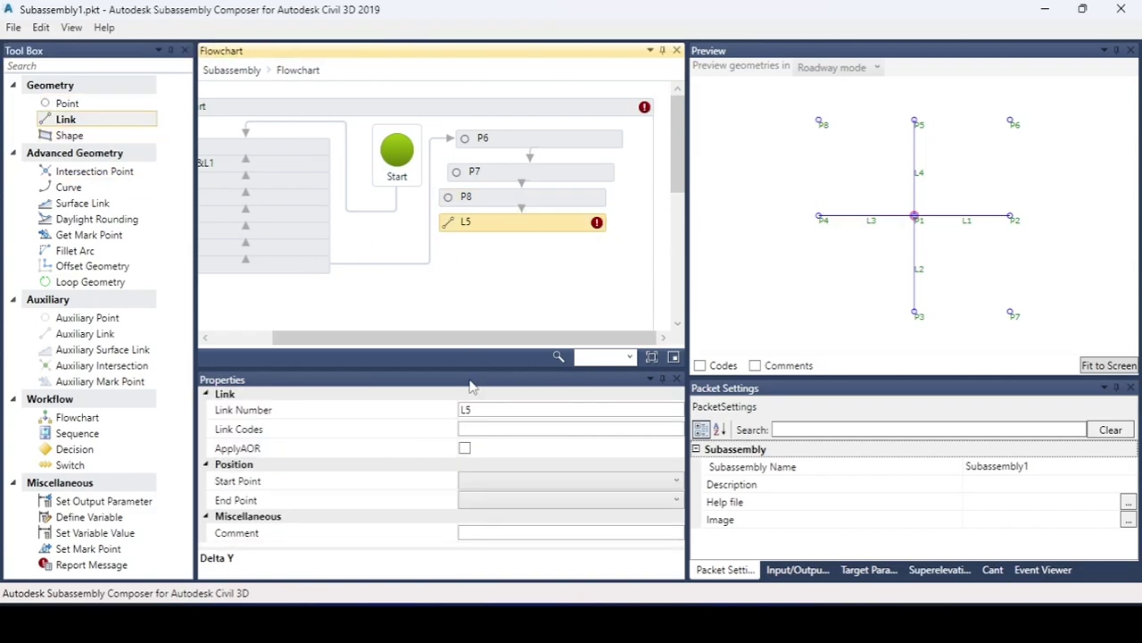
click(491, 482)
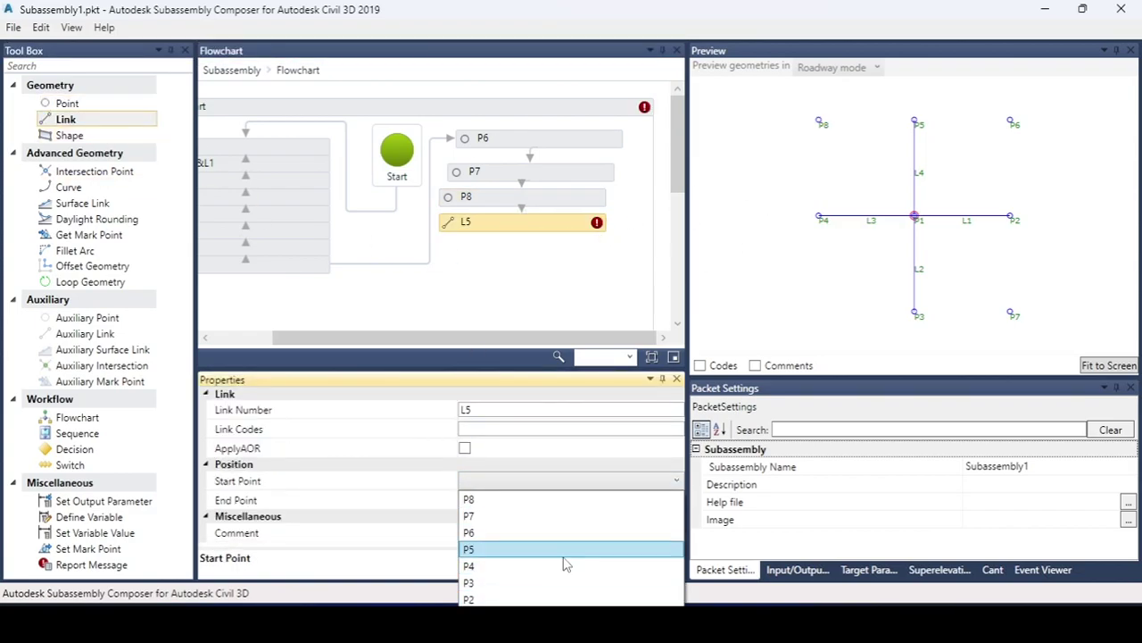
click(544, 532)
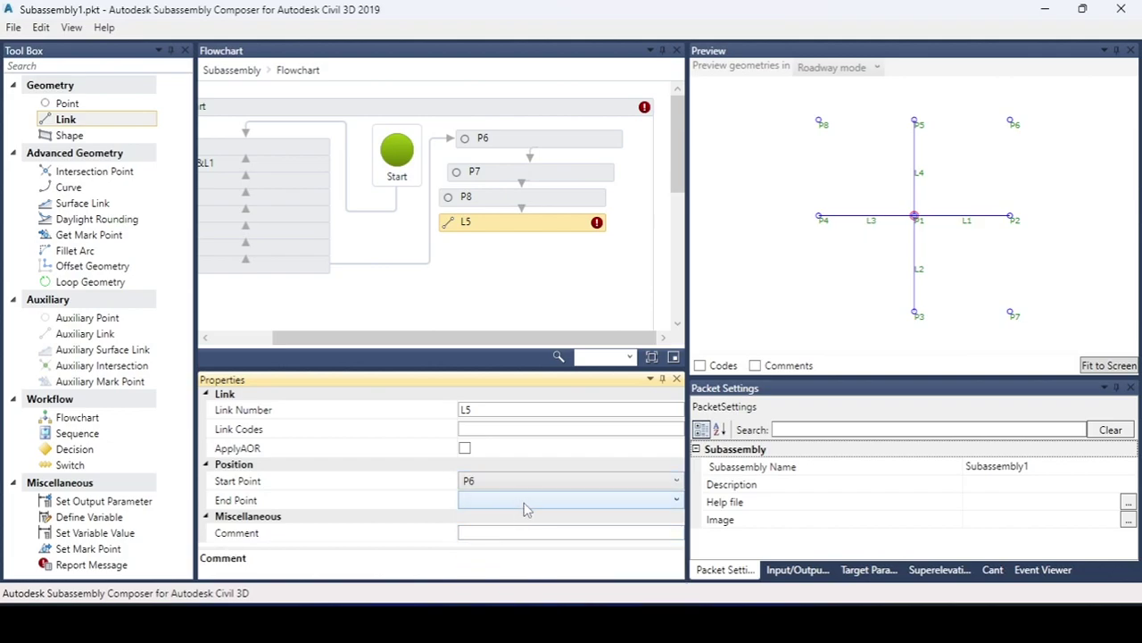
click(527, 504)
click(511, 487)
click(847, 301)
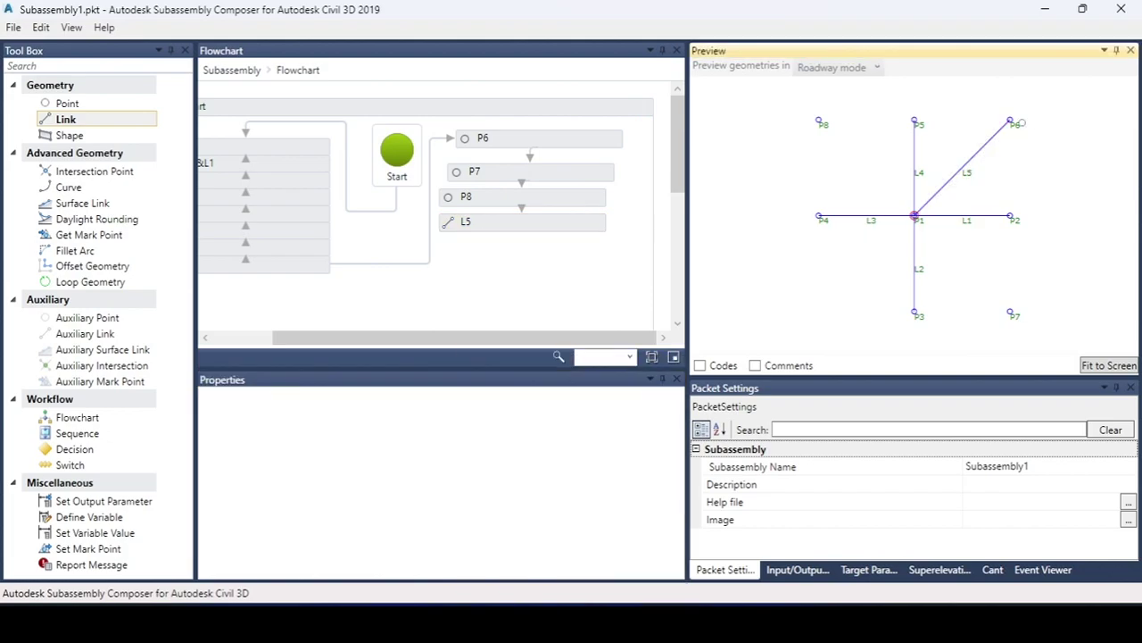
Step: Toggle Reverse Angle Reference on point P6 on and off to compare its effect, leaving it enabled
click(1010, 120)
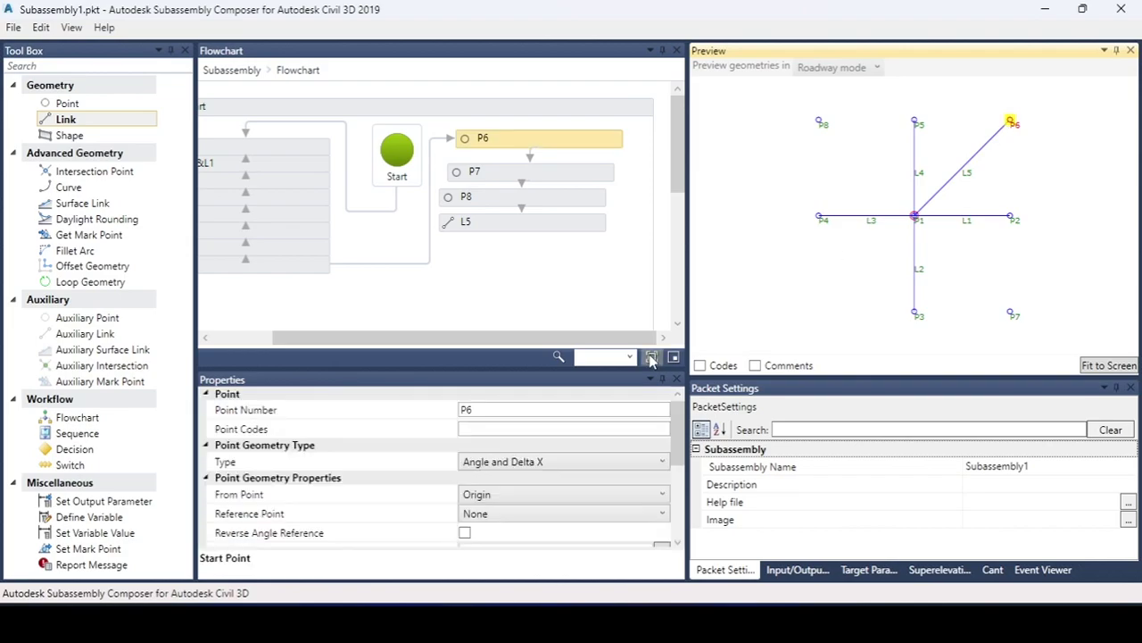
scroll(676, 452, down, 1)
scroll(676, 453, down, 2)
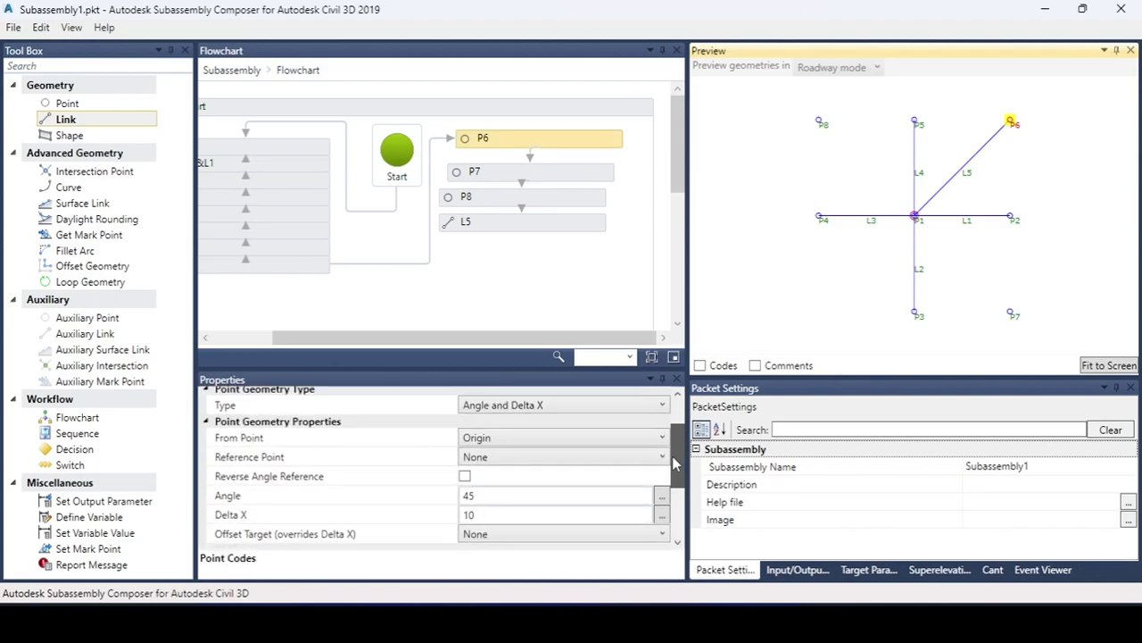
click(465, 476)
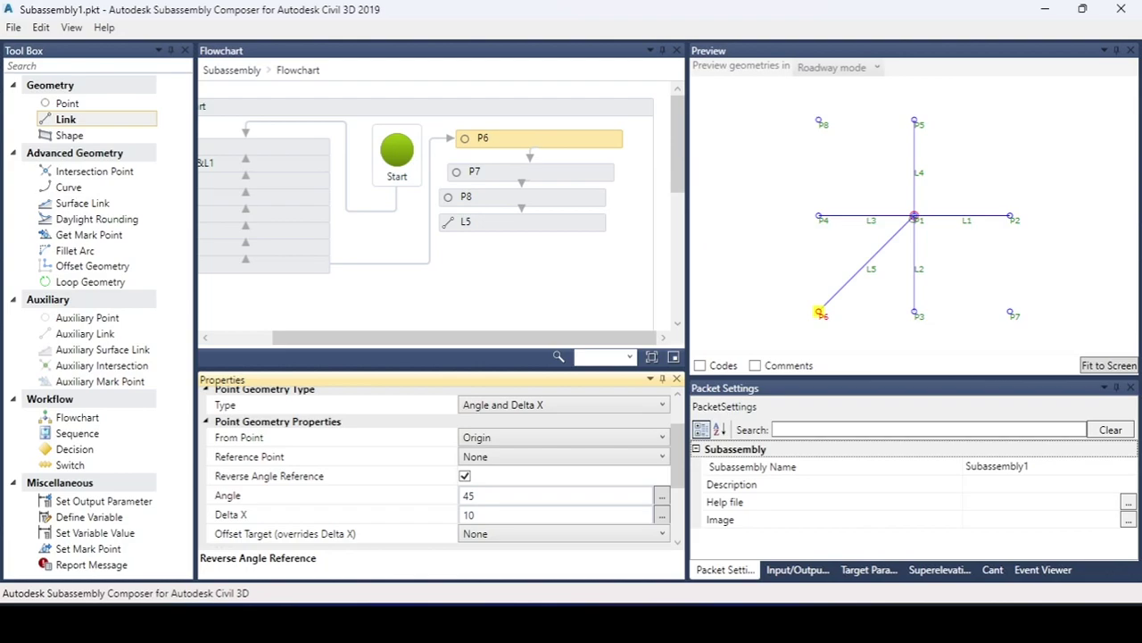
click(464, 476)
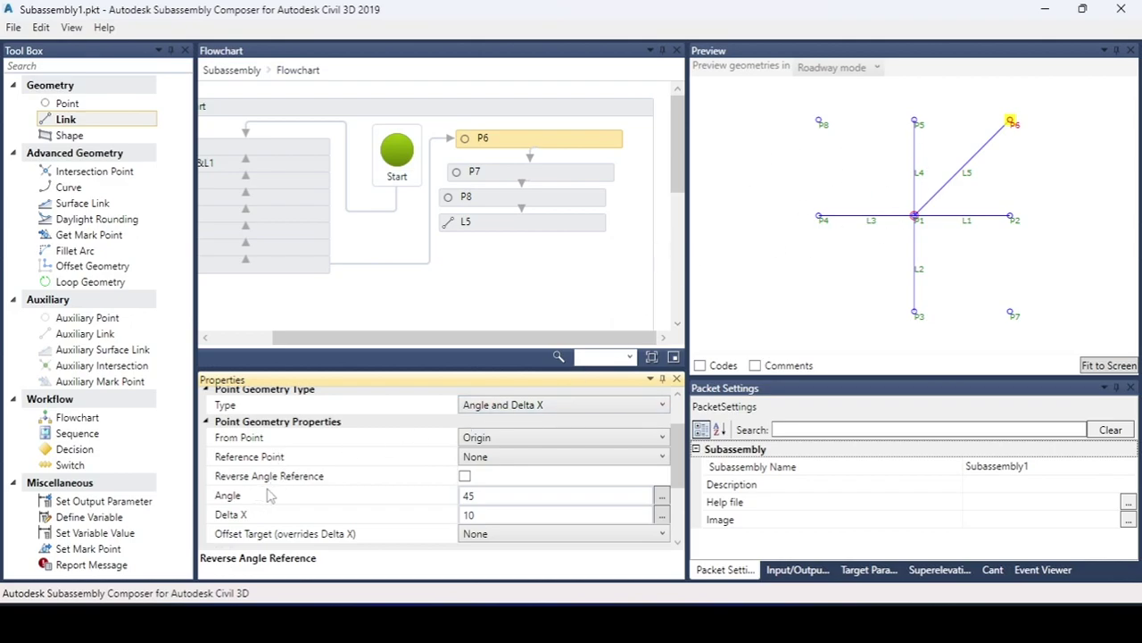
click(465, 476)
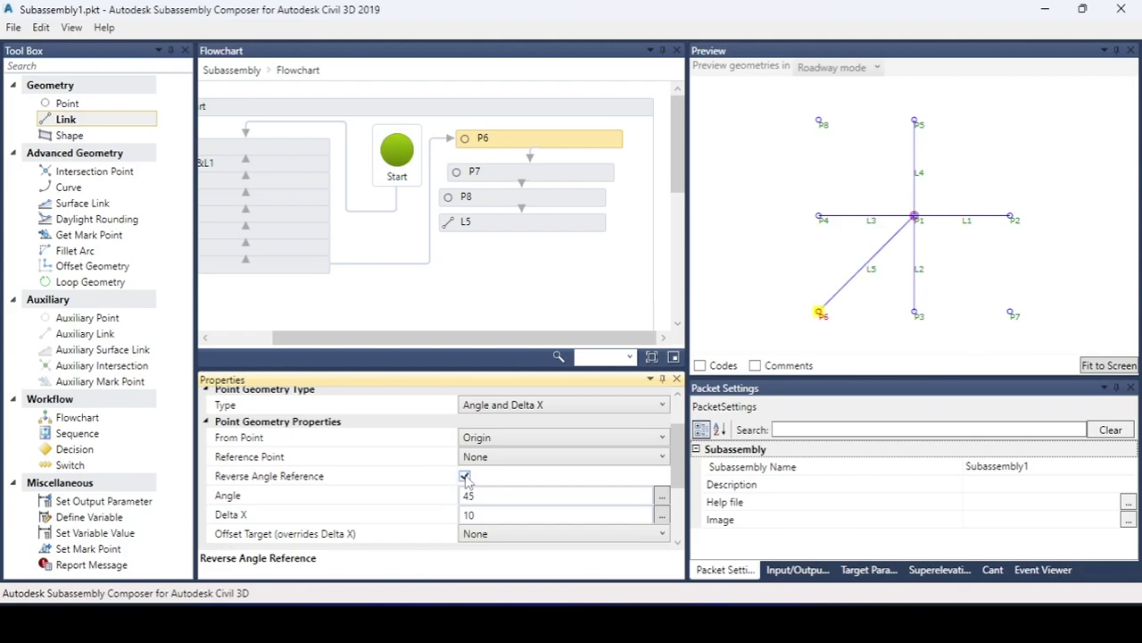
Step: Turn off Reverse Angle Reference on point P6 and add a point below L5 using the Angle and Delta Y geometry type
click(465, 476)
click(70, 104)
drag(76, 109, 530, 245)
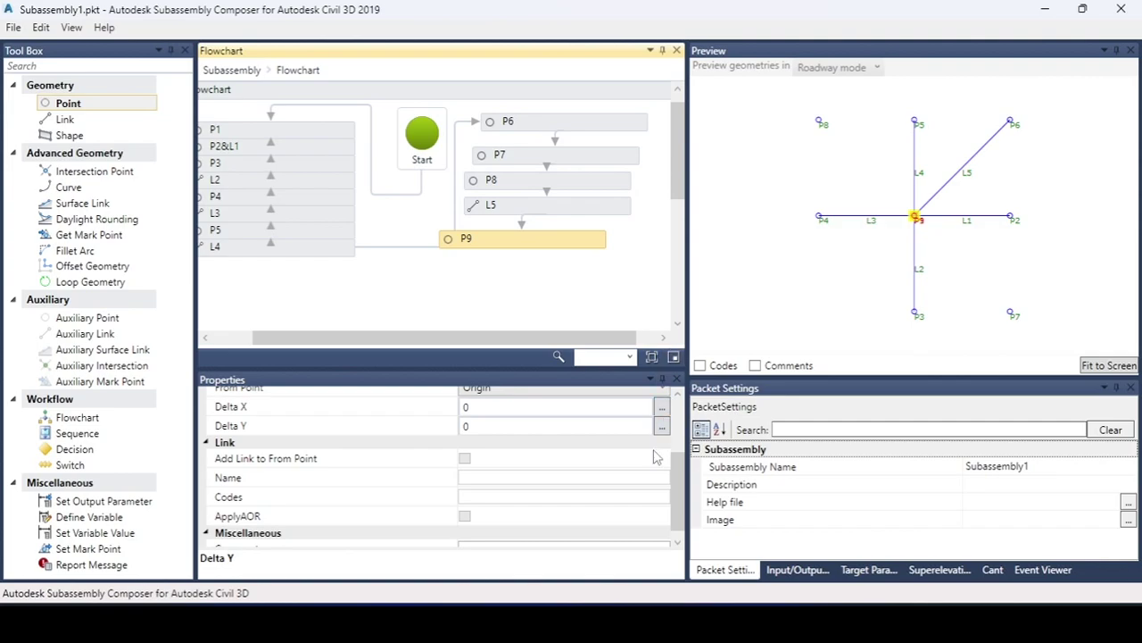
scroll(656, 453, up, 5)
click(607, 461)
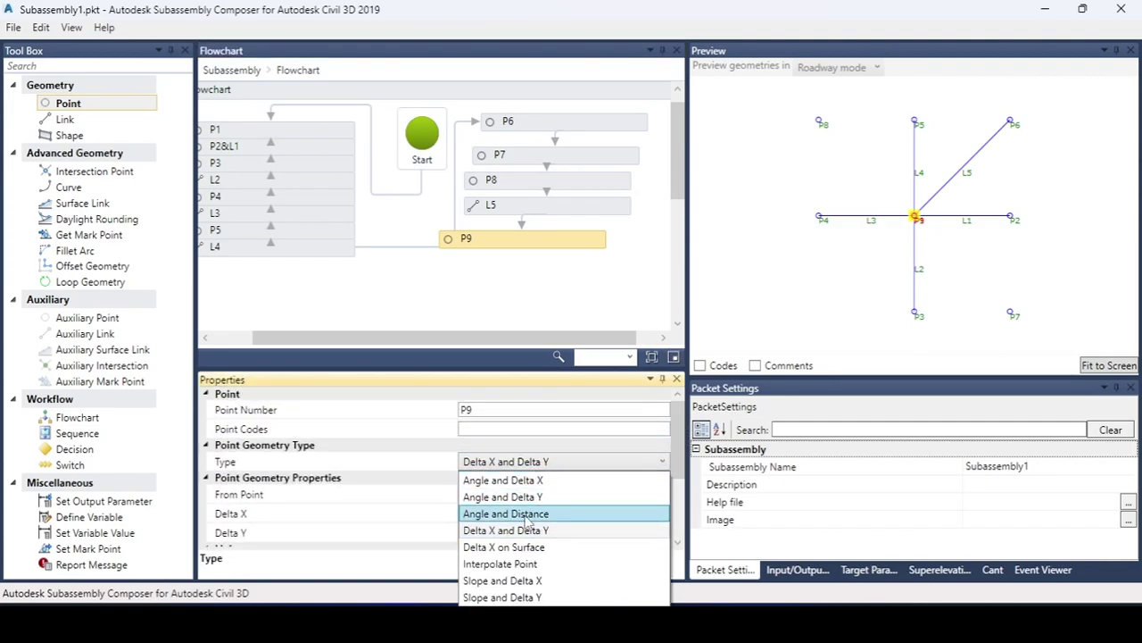
click(534, 497)
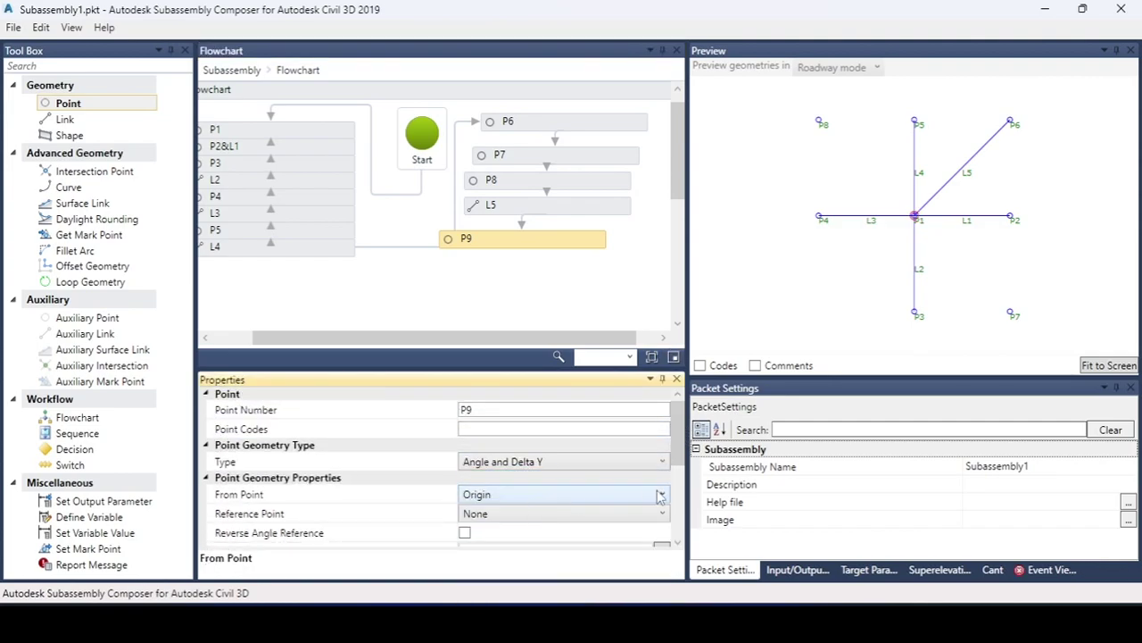
scroll(678, 497, down, 3)
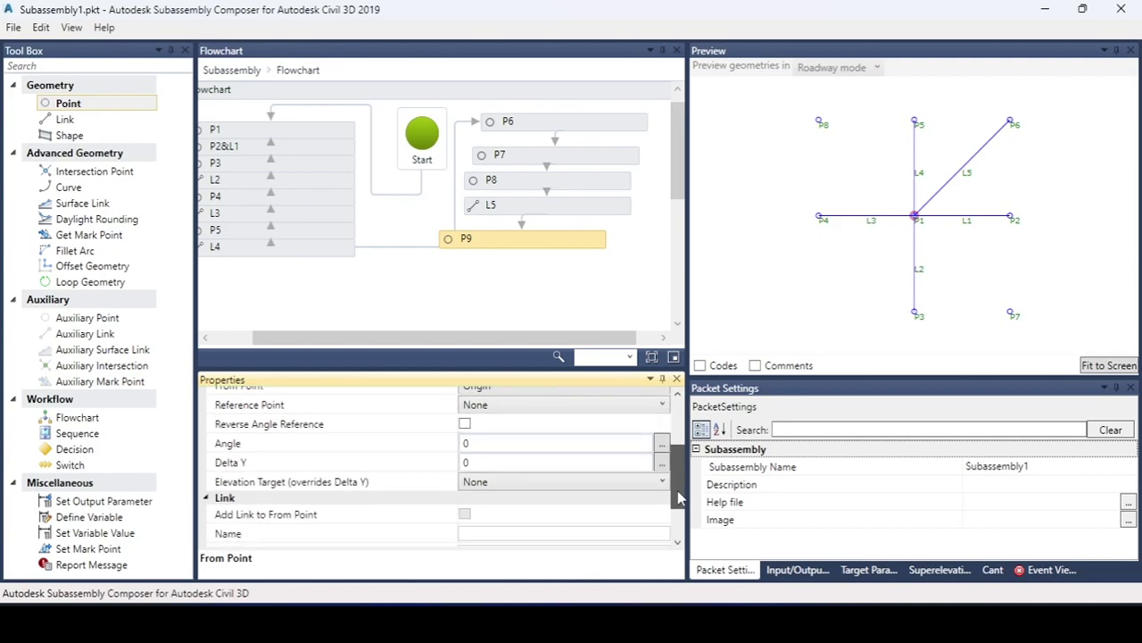
Step: Set point P9's angle to 45 and enter its Delta Y
click(470, 444)
drag(467, 442, 445, 443)
key(Tab)
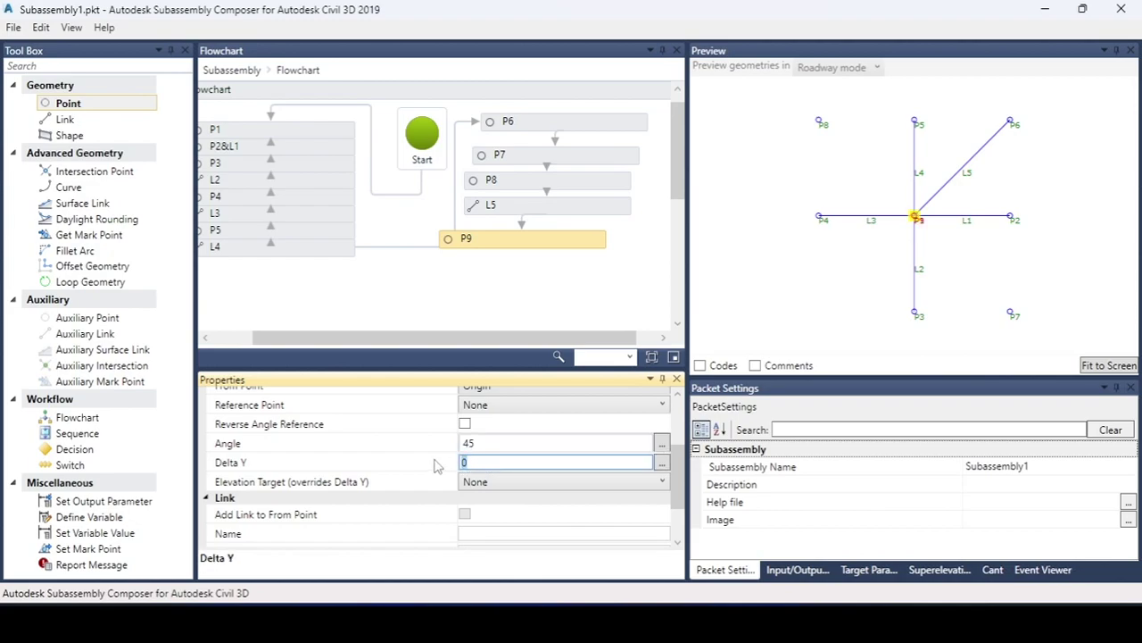
key(Return)
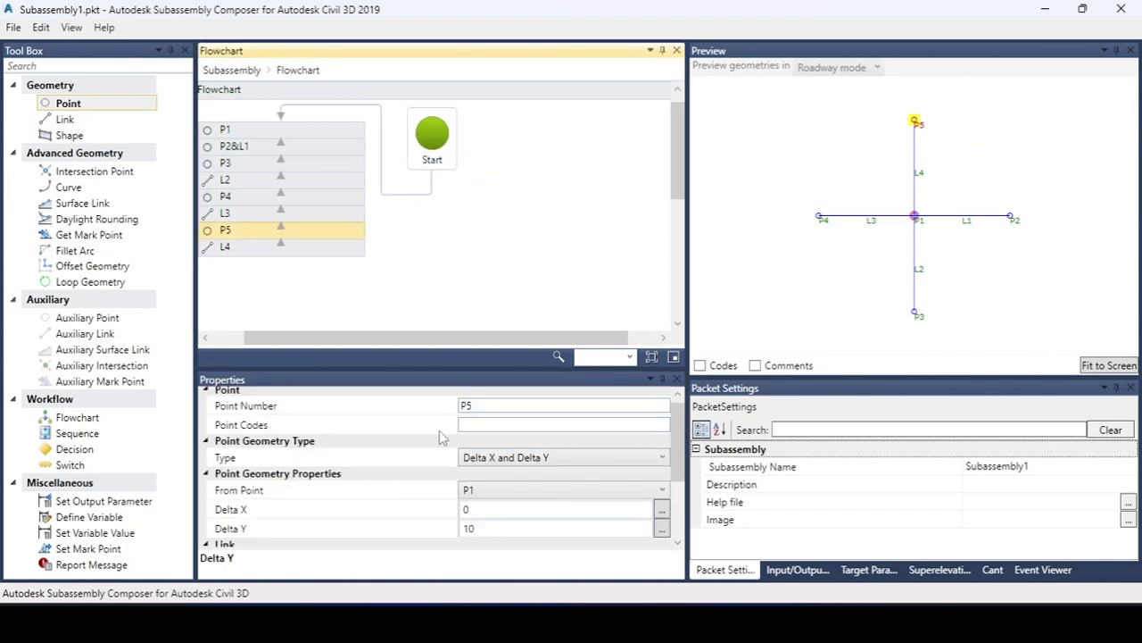
Step: Add a point after L4 beside the Start node, using the Angle and Distance geometry type
click(518, 459)
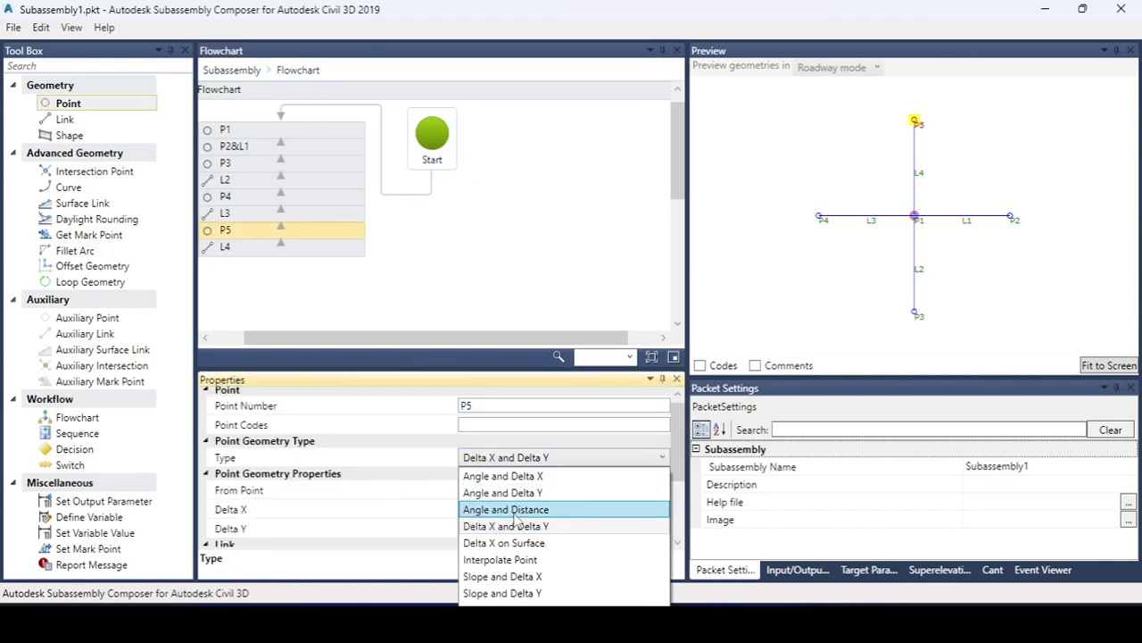
click(680, 191)
drag(79, 110, 545, 149)
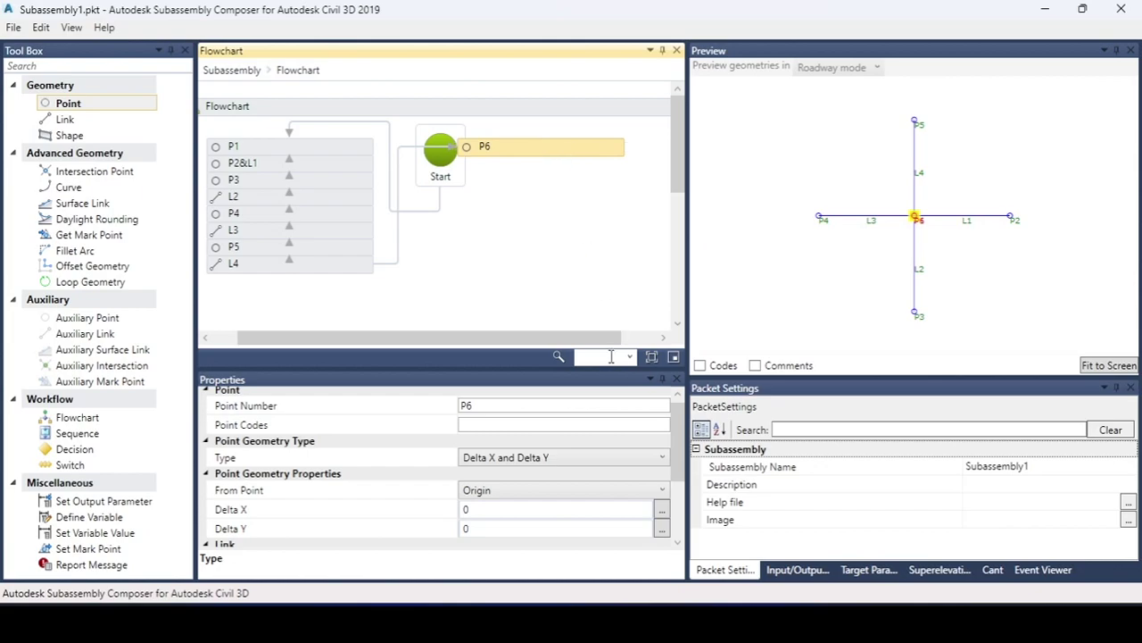
click(542, 455)
scroll(516, 511, up, 1)
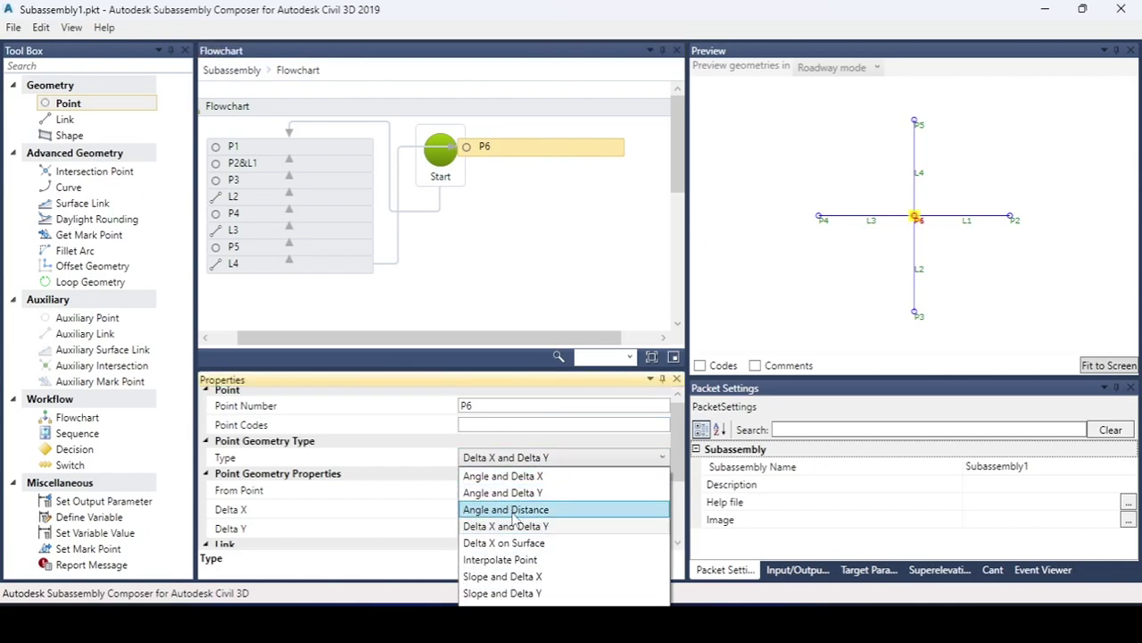
click(516, 511)
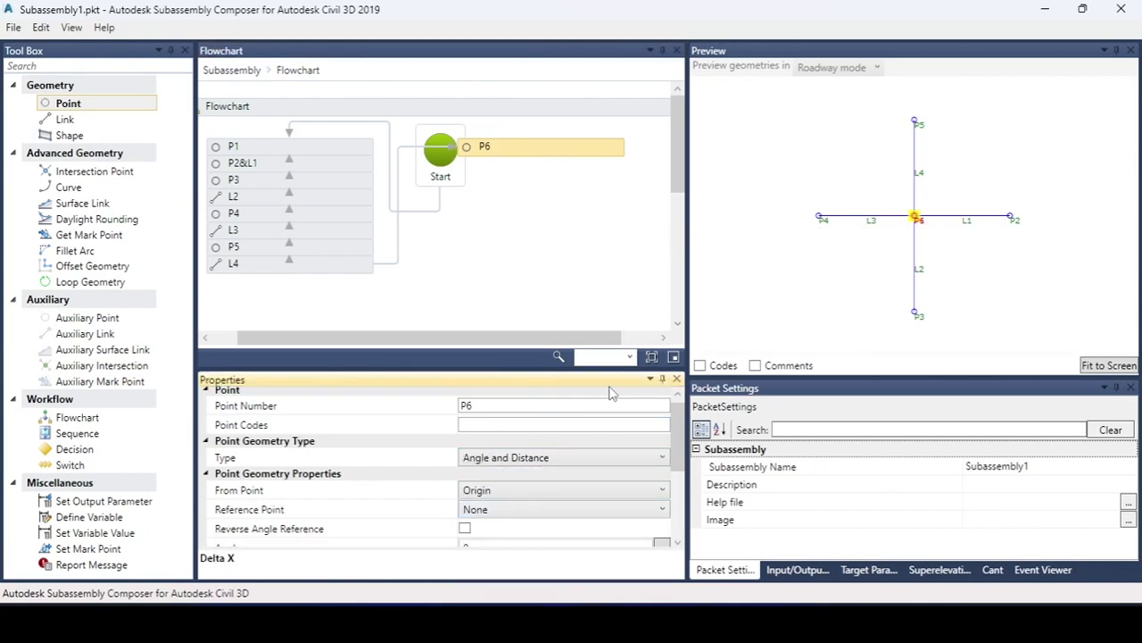
Step: Set point P6's angle to 45 and its distance to 10, measured from Origin
drag(678, 445, 676, 455)
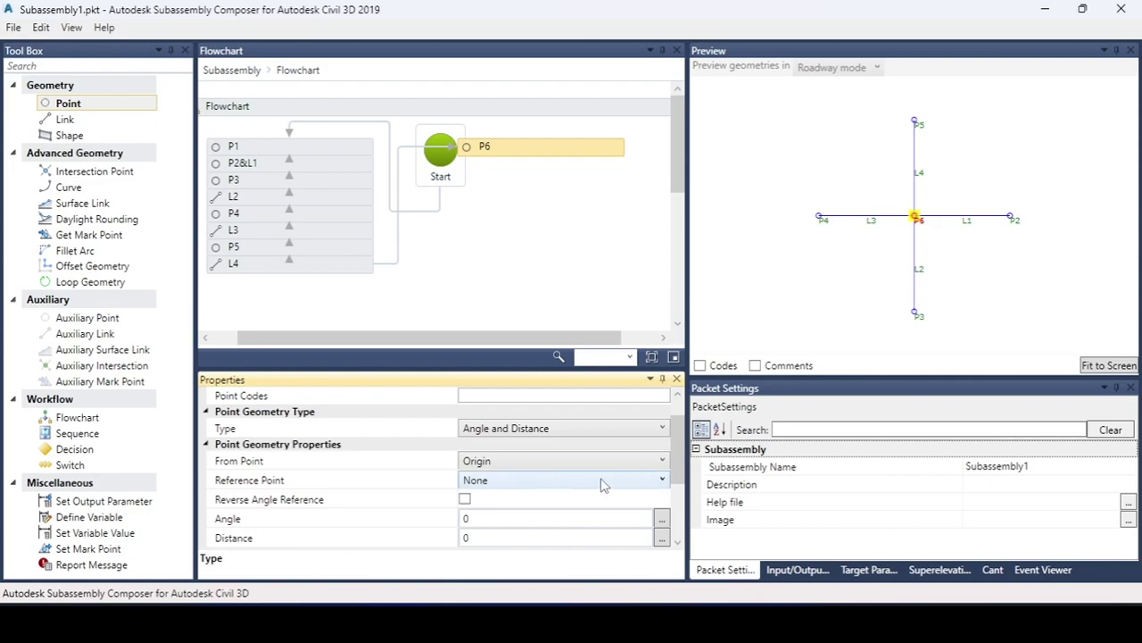
scroll(680, 457, down, 2)
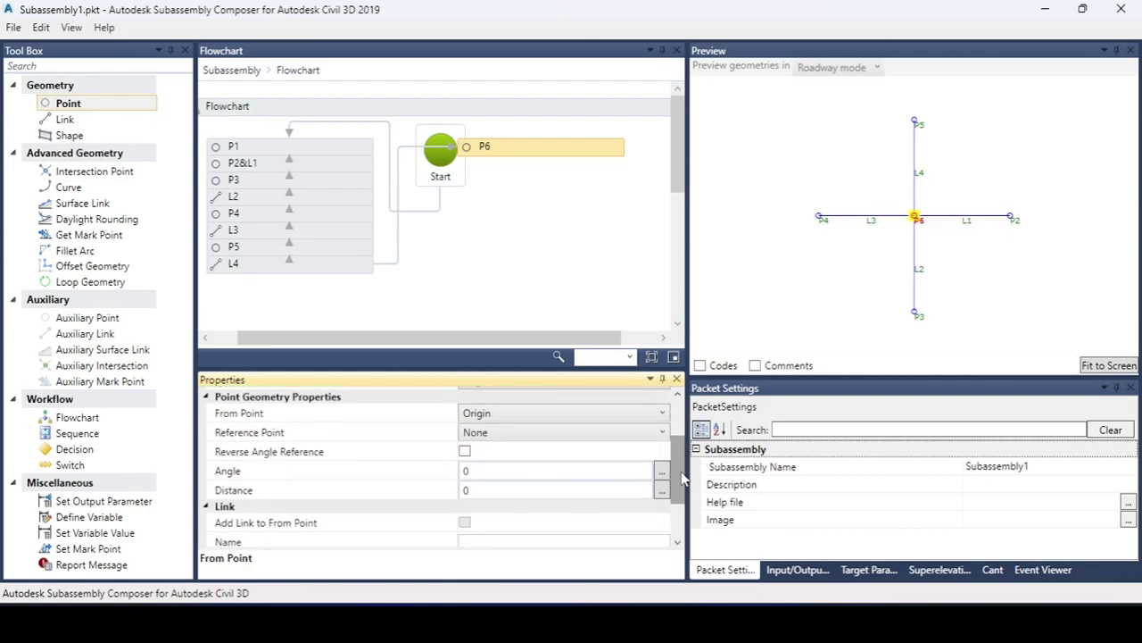
click(487, 470)
drag(486, 471, 446, 474)
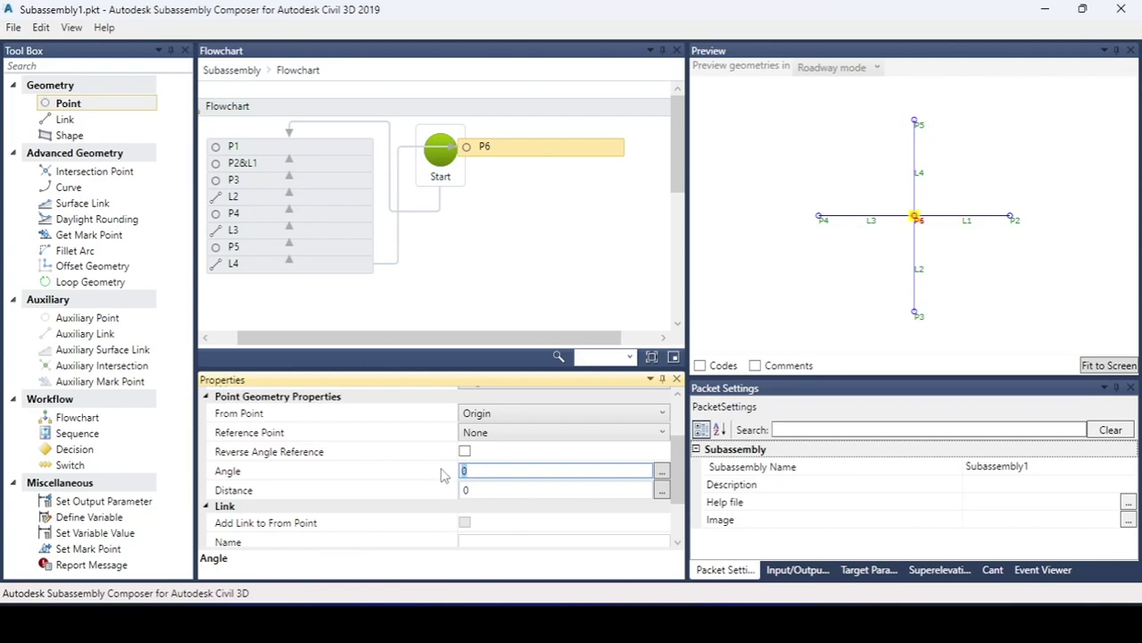
text(45)
click(489, 498)
drag(489, 498, 455, 496)
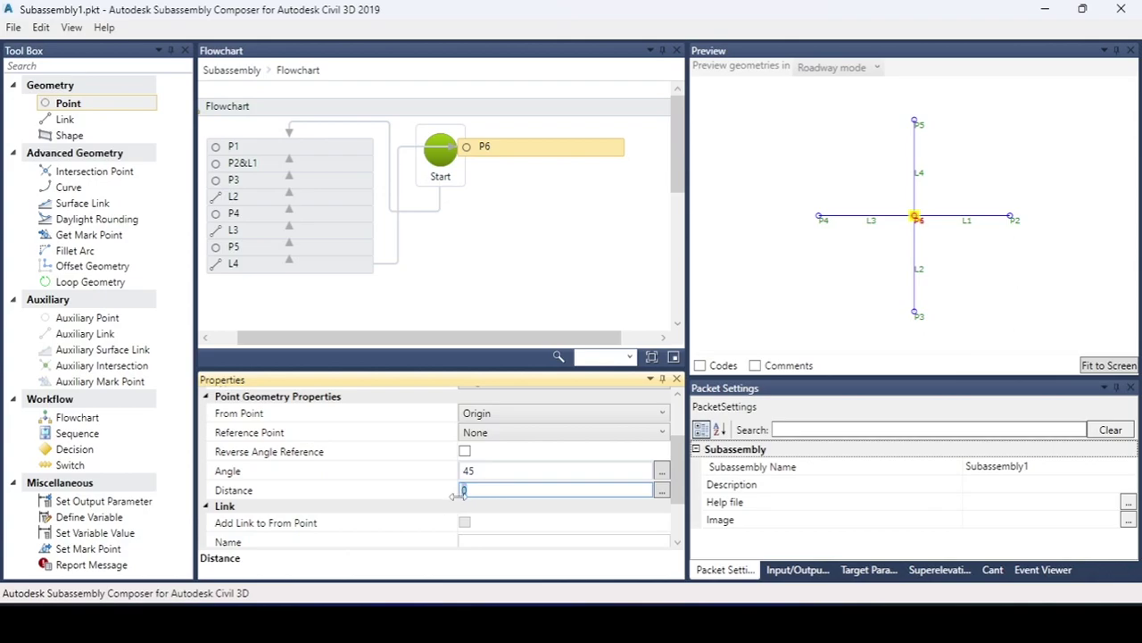
text(10)
key(Return)
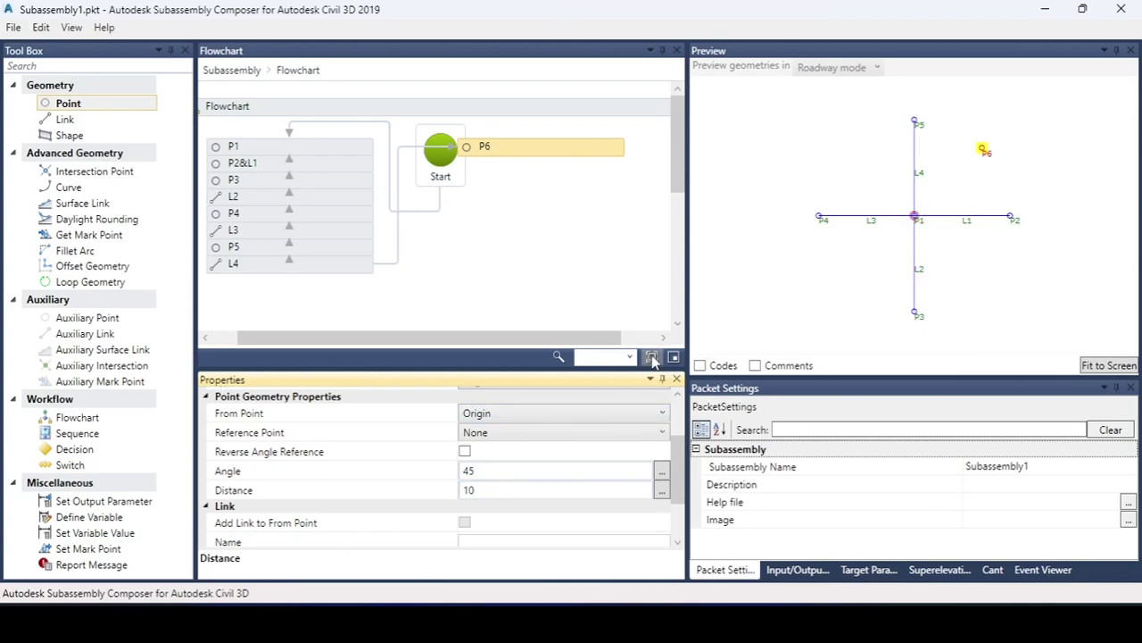
Step: Add a link below P6 in the flowchart that starts at P1 and ends at P6
drag(100, 122, 531, 198)
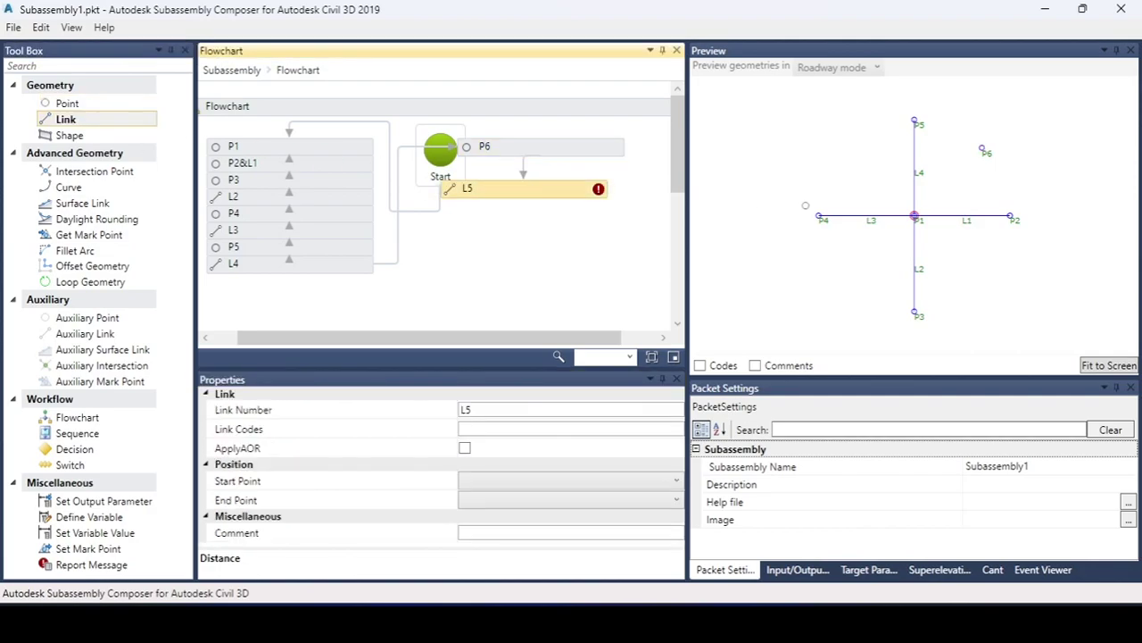
click(477, 485)
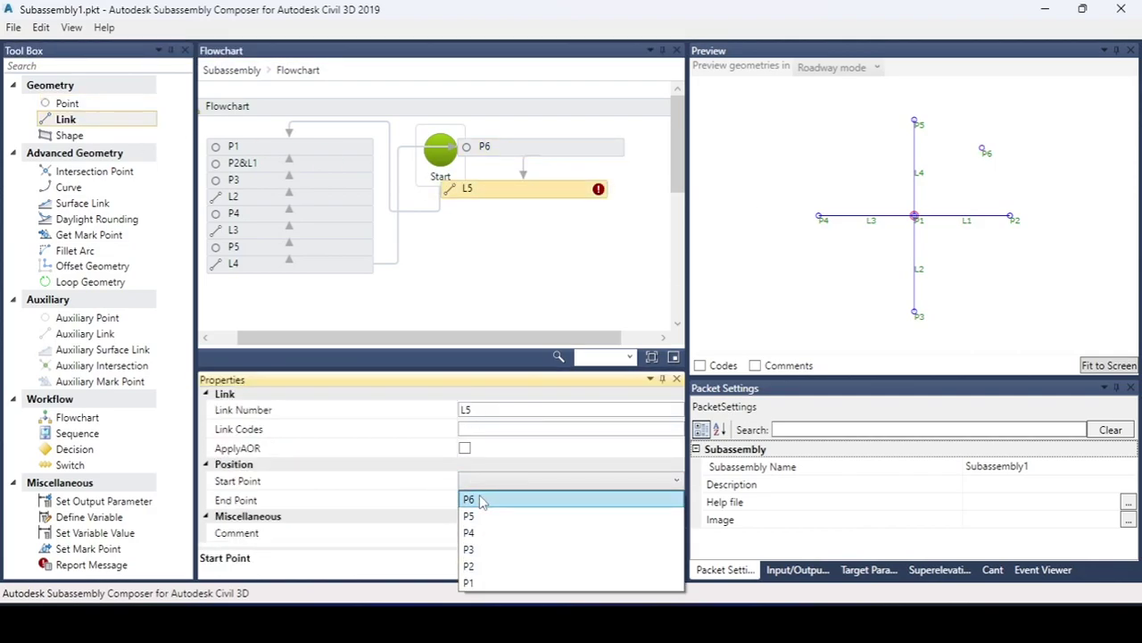
click(471, 582)
click(498, 502)
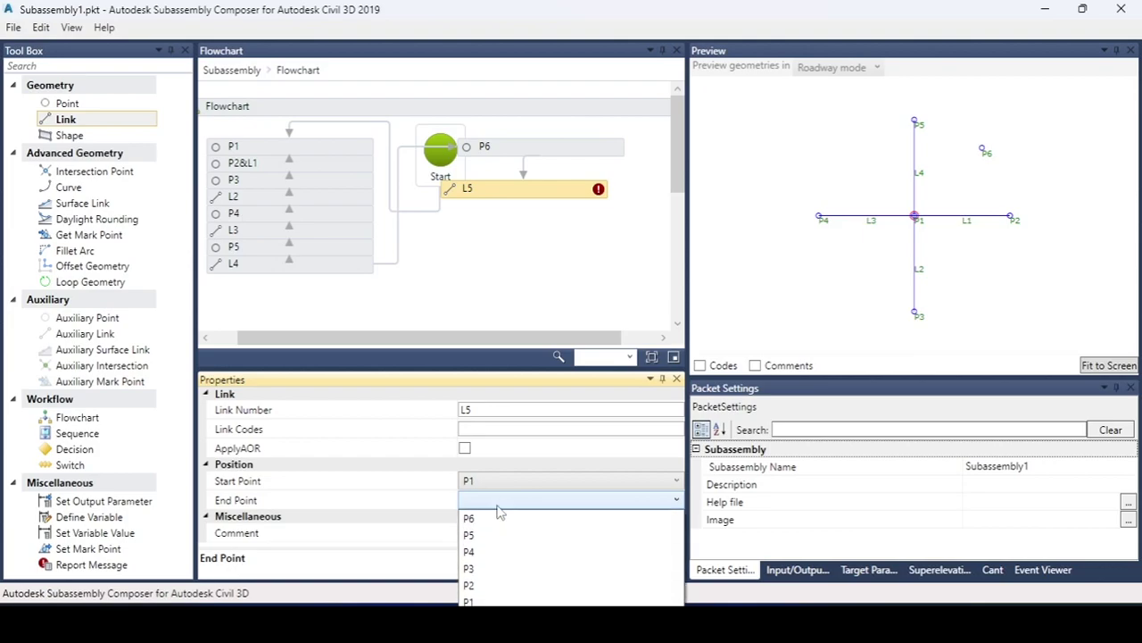
click(484, 519)
Step: Review point P6's geometry type options and its Angle and Distance properties, along with link L5
click(531, 150)
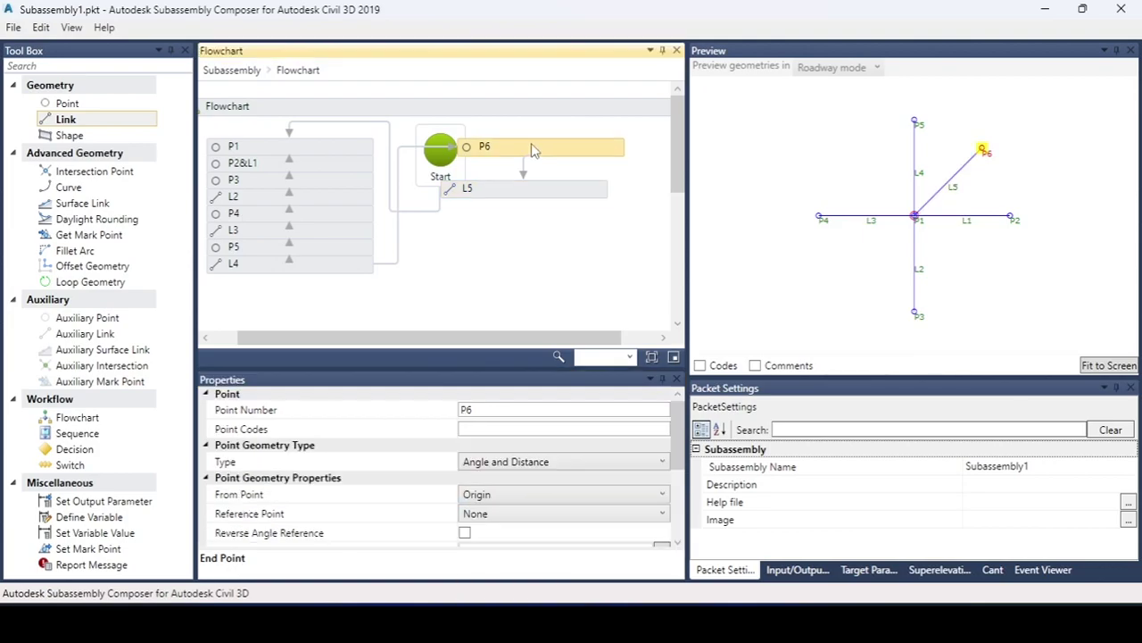
click(563, 462)
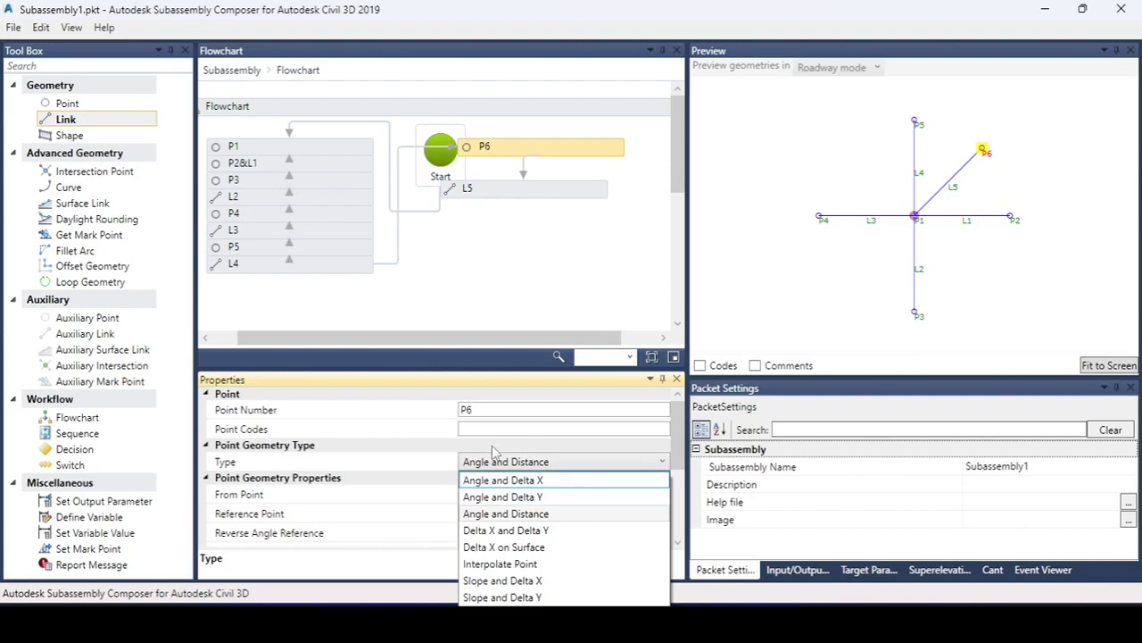
click(432, 520)
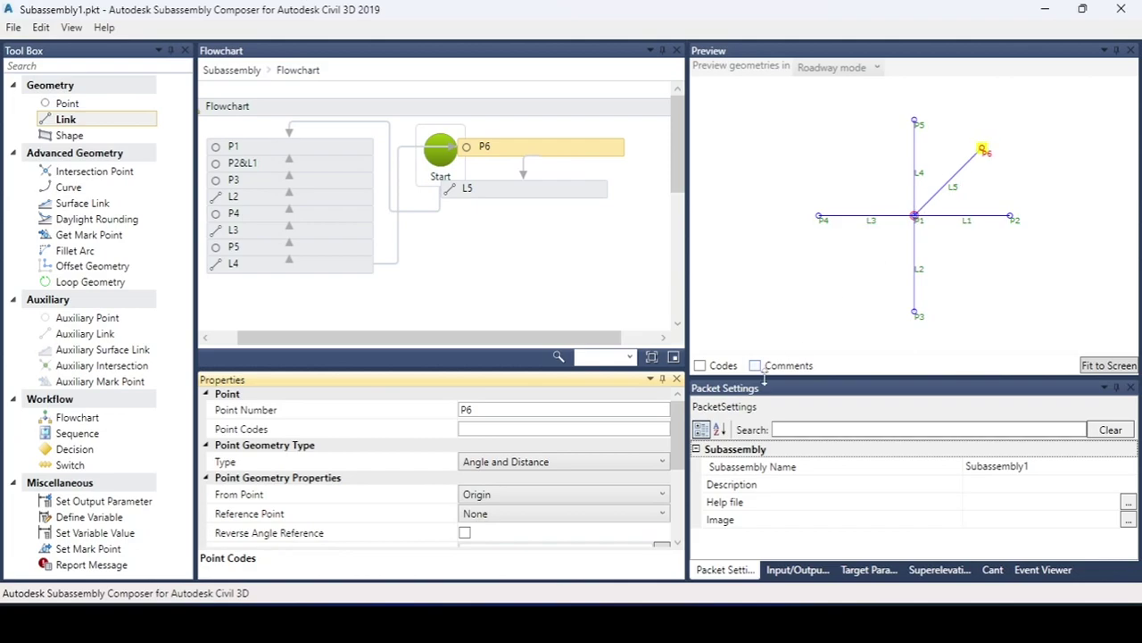
click(559, 190)
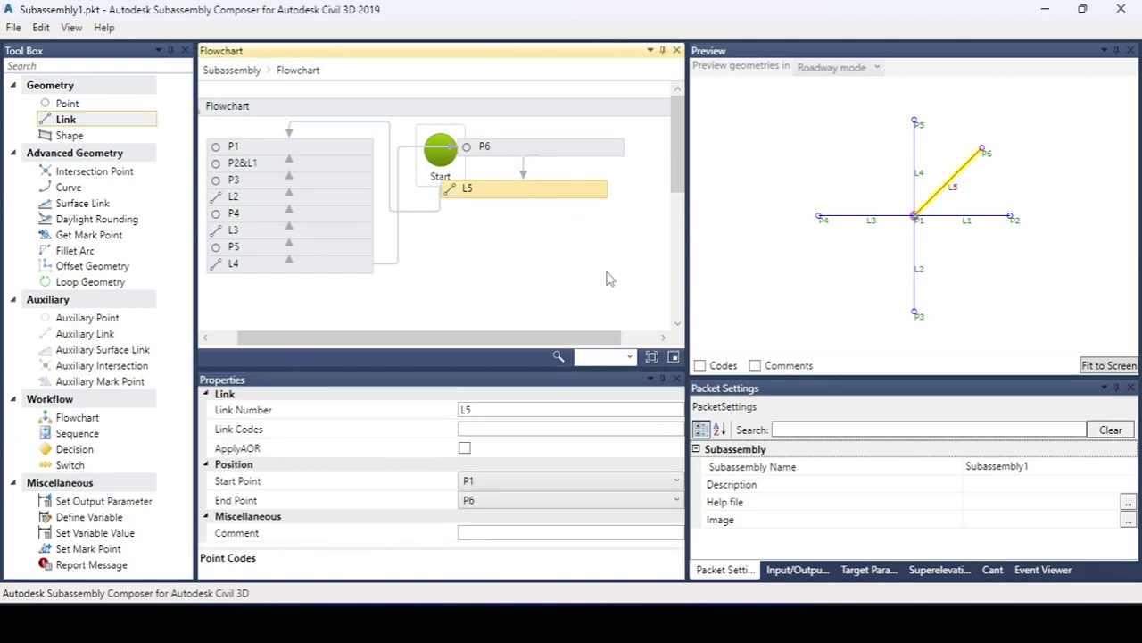
click(576, 159)
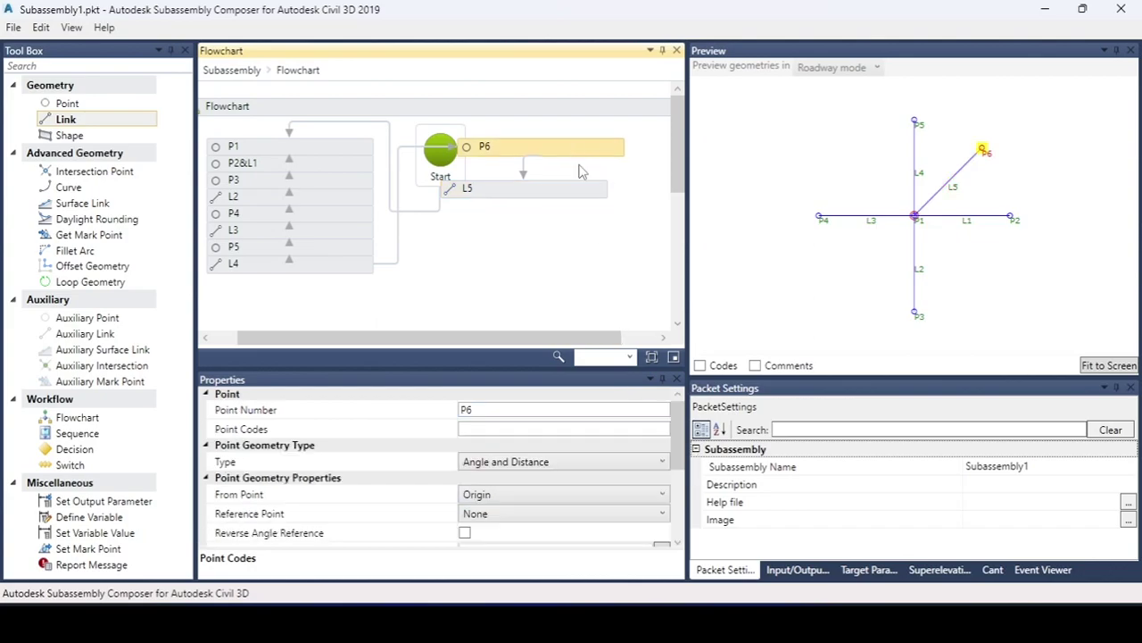
scroll(672, 427, down, 5)
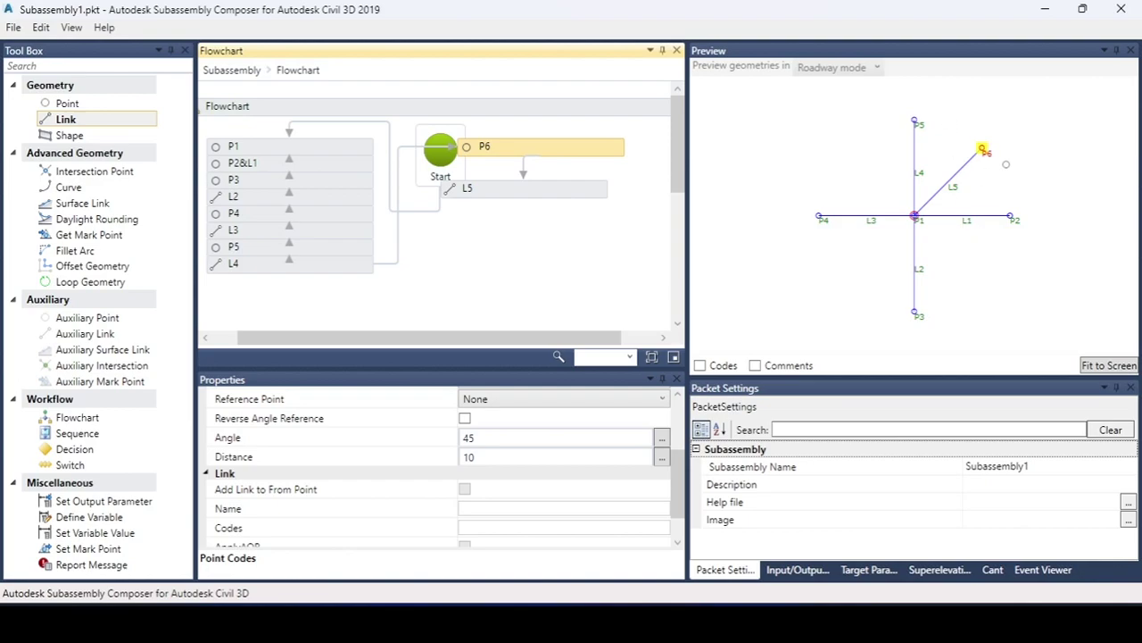
drag(680, 482, 680, 421)
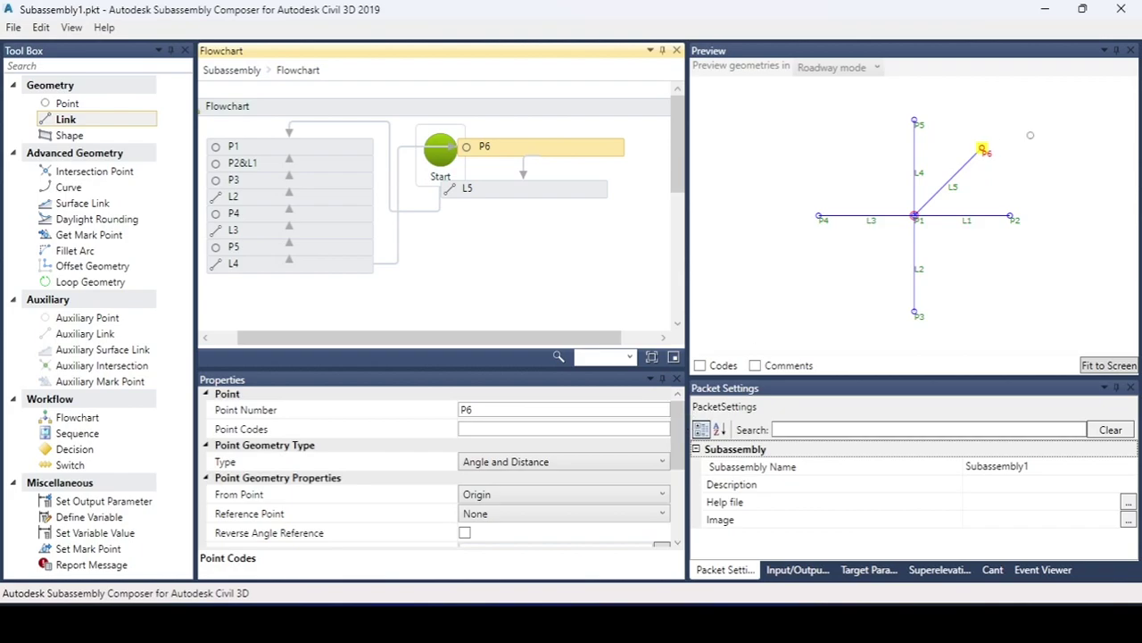
Step: Change point P6 to the Interpolate Point geometry type and add a point below L5 that uses the same type
click(595, 462)
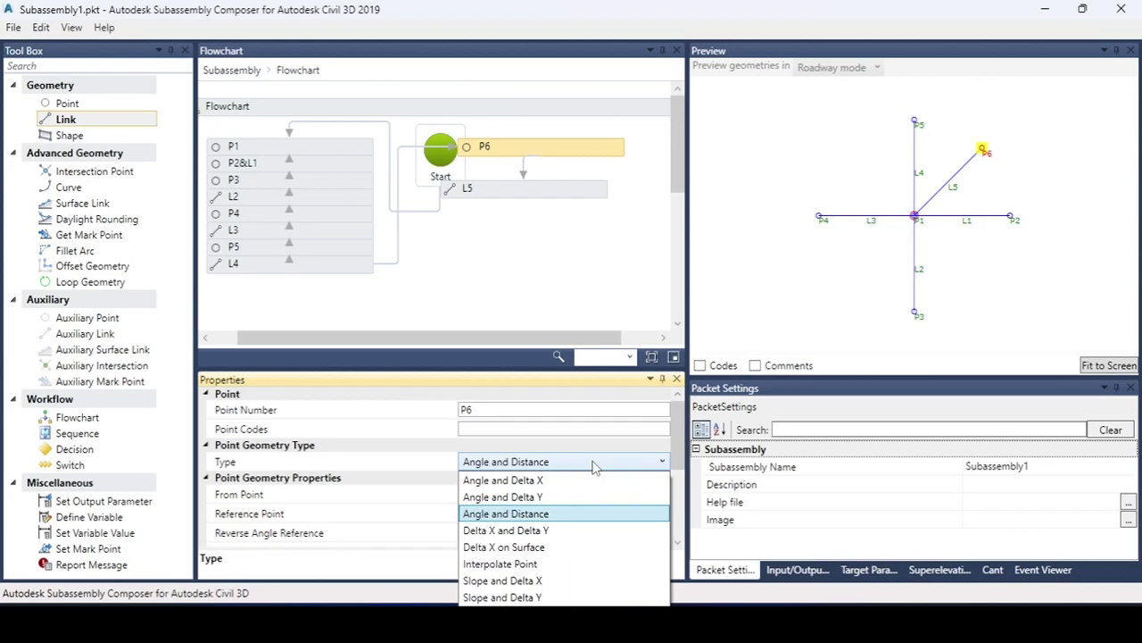
click(557, 564)
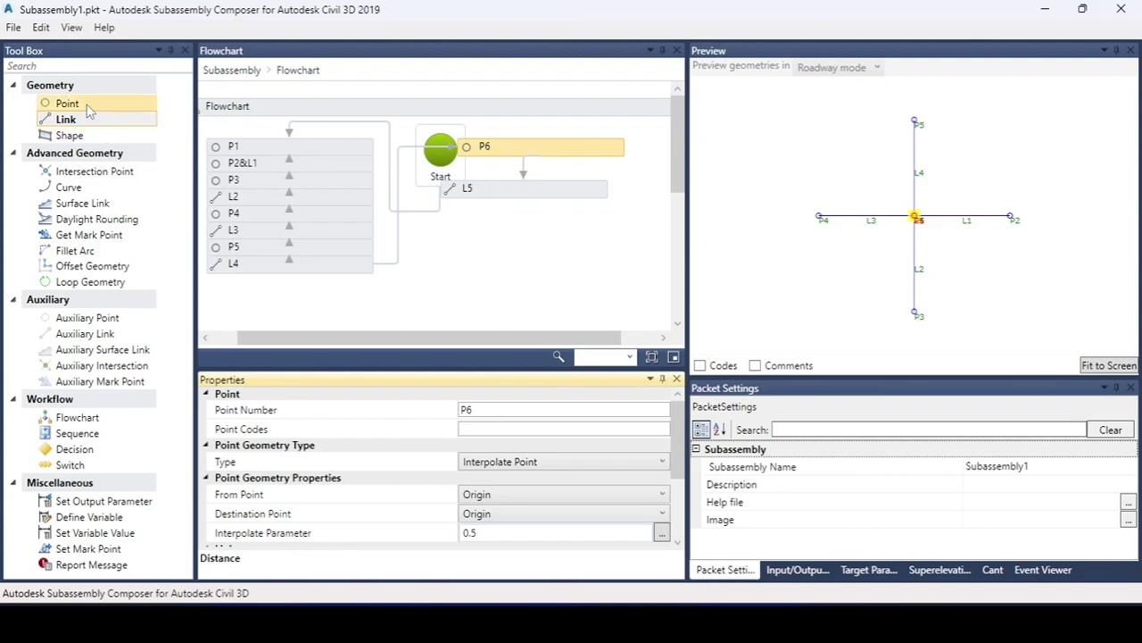
drag(89, 108, 561, 235)
click(541, 466)
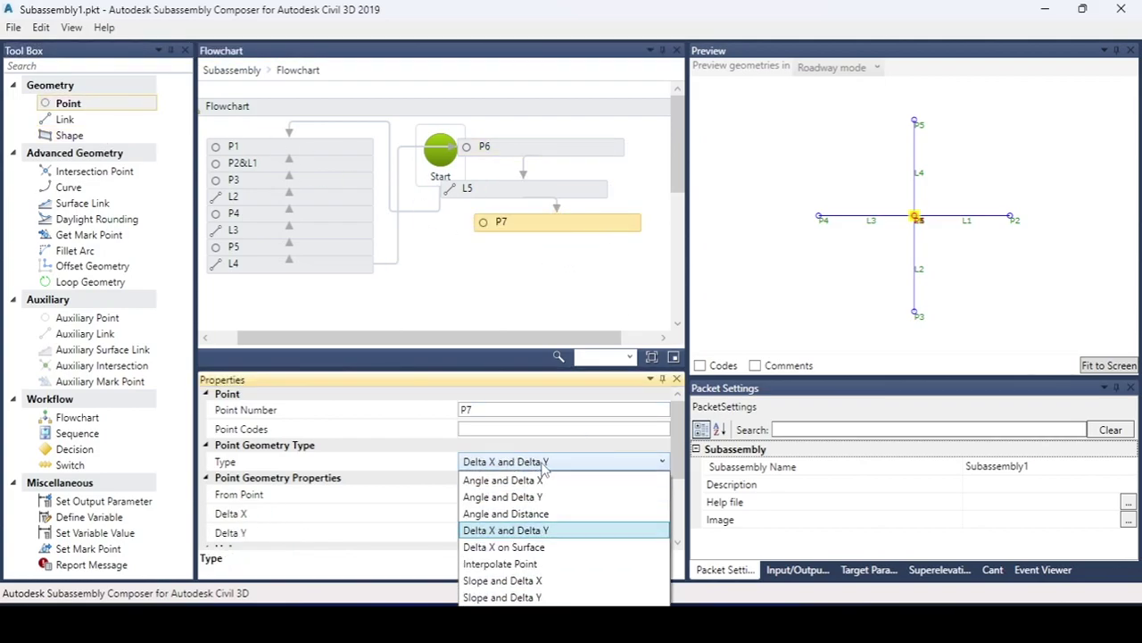
click(508, 565)
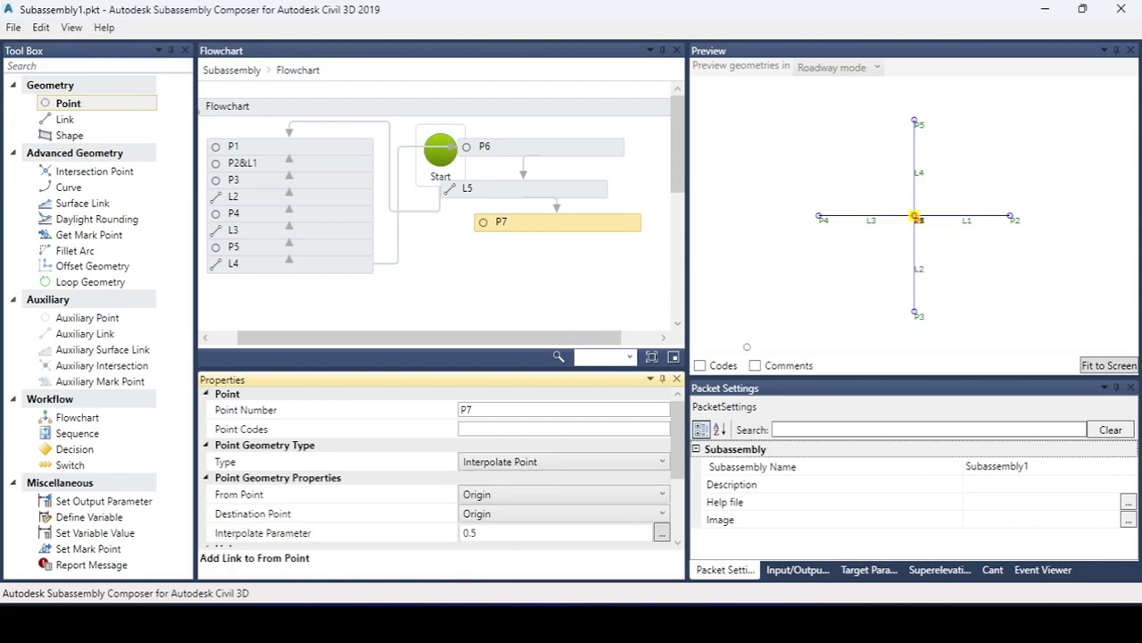
Step: Set point P7's from point to P2 and its destination point to P5
drag(677, 447, 678, 490)
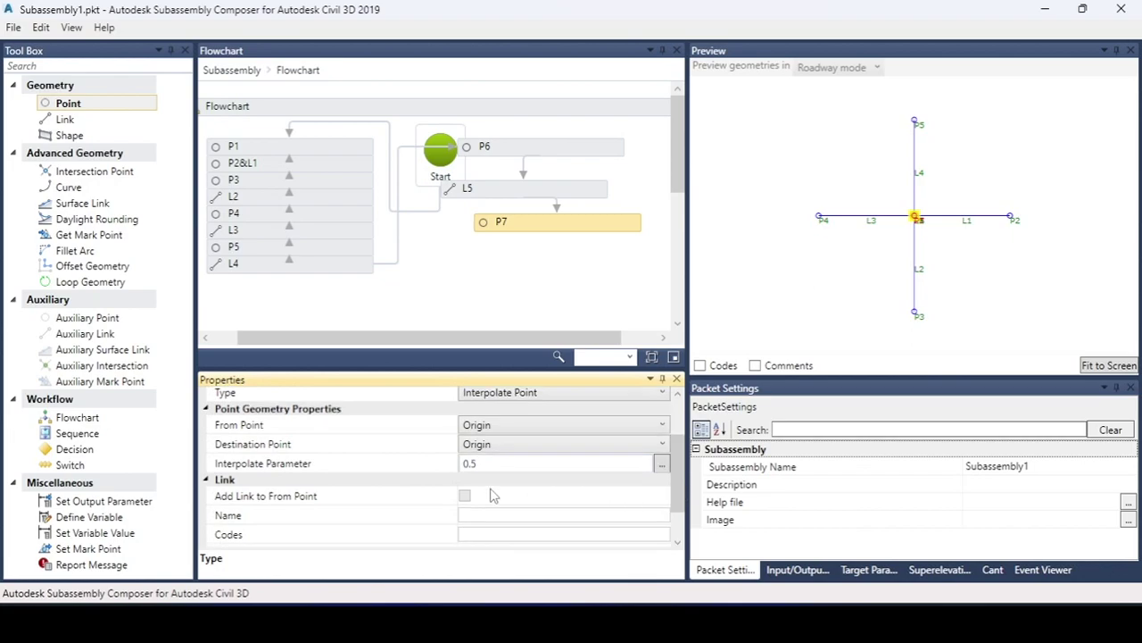
scroll(679, 473, up, 1)
click(581, 446)
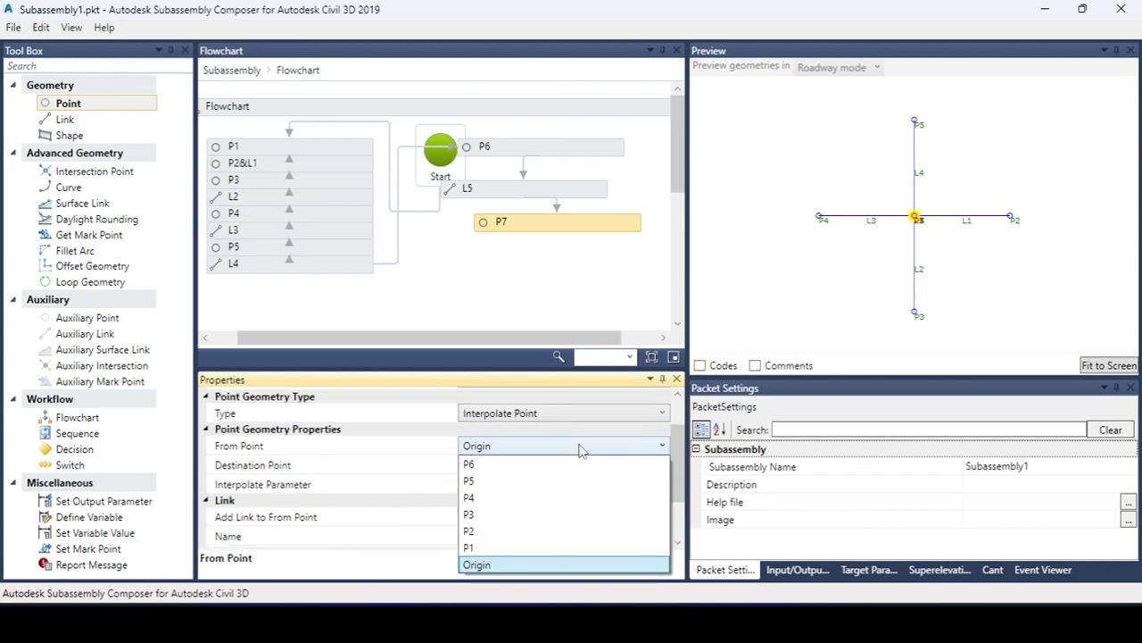
click(500, 530)
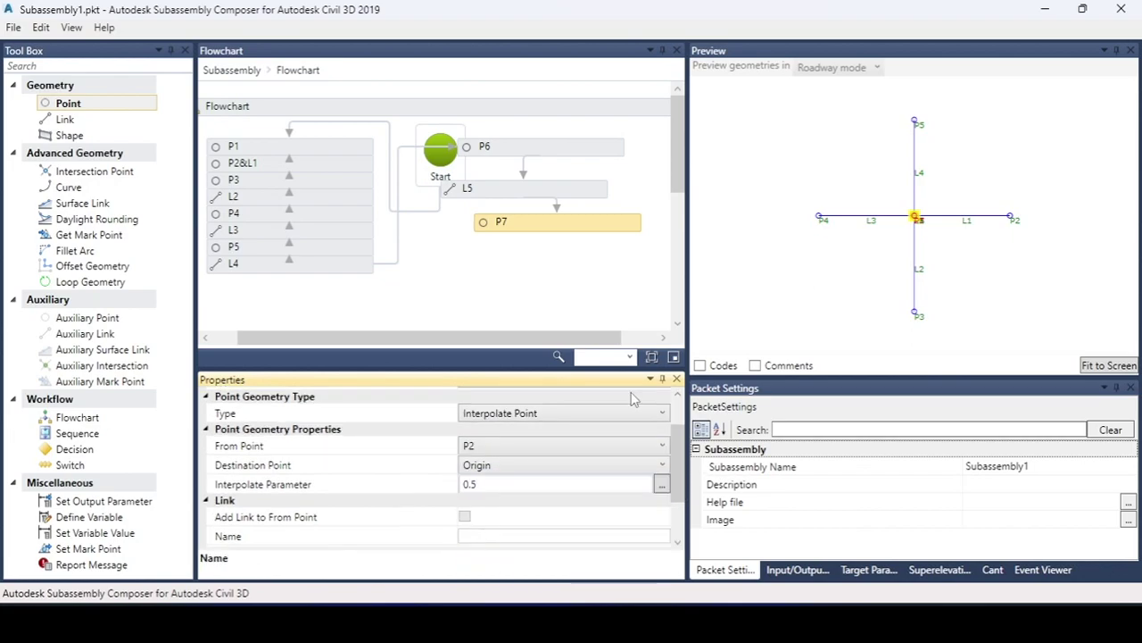
click(523, 468)
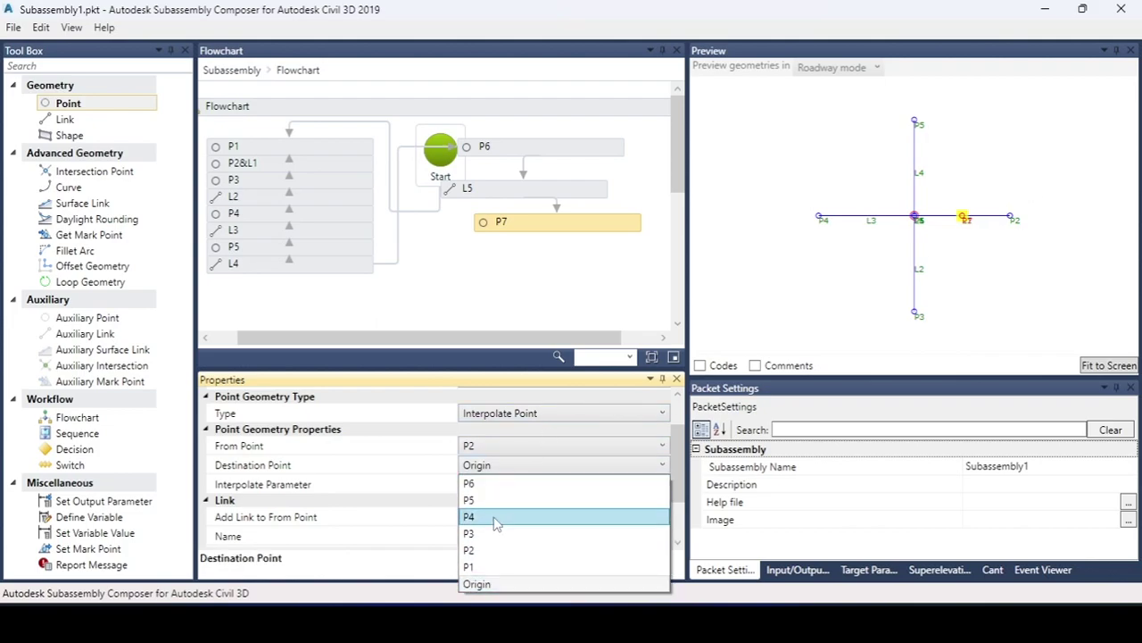
click(474, 501)
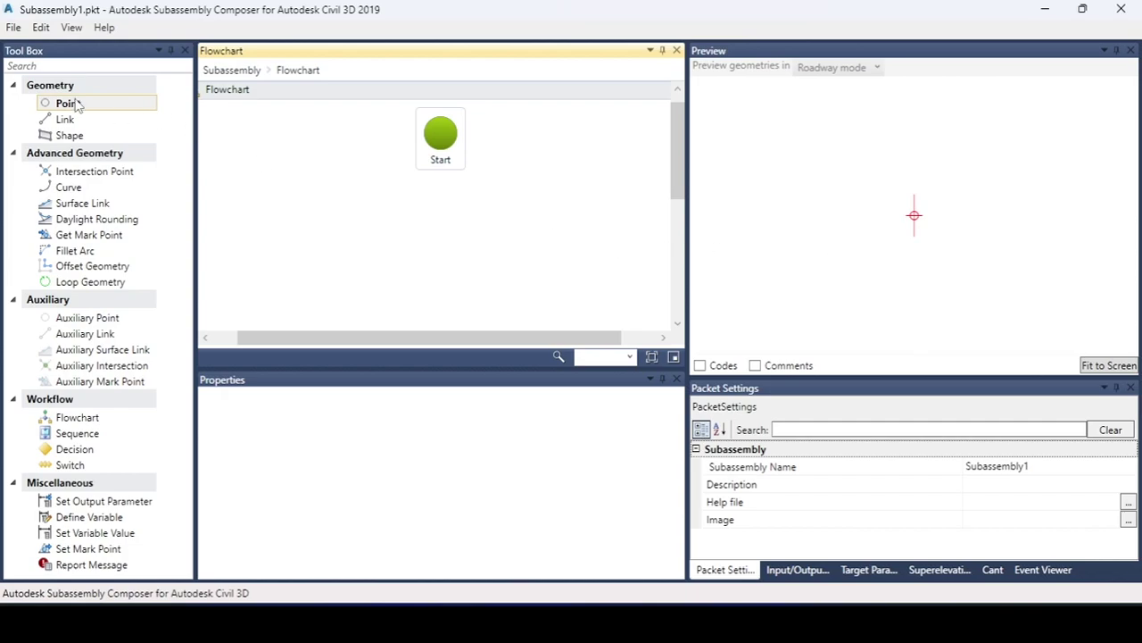
Step: Add a point below the Start node in the empty flowchart
drag(77, 105, 439, 198)
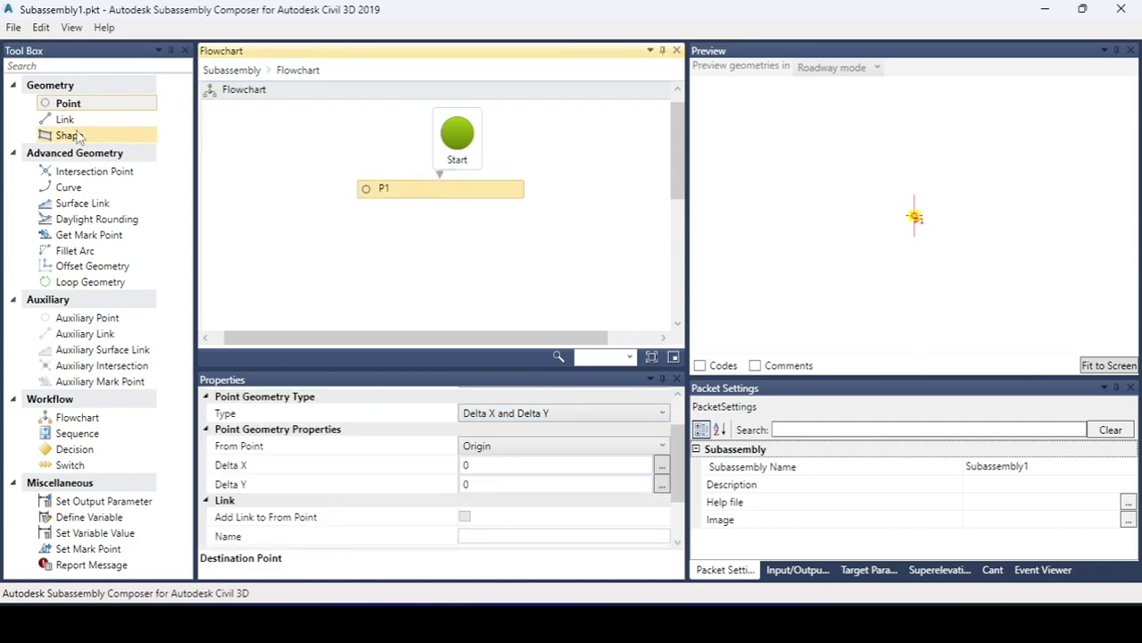
Step: Add a point below P1 in the flowchart and set its geometry type to Slope and Delta X
drag(67, 107, 477, 250)
drag(675, 461, 676, 438)
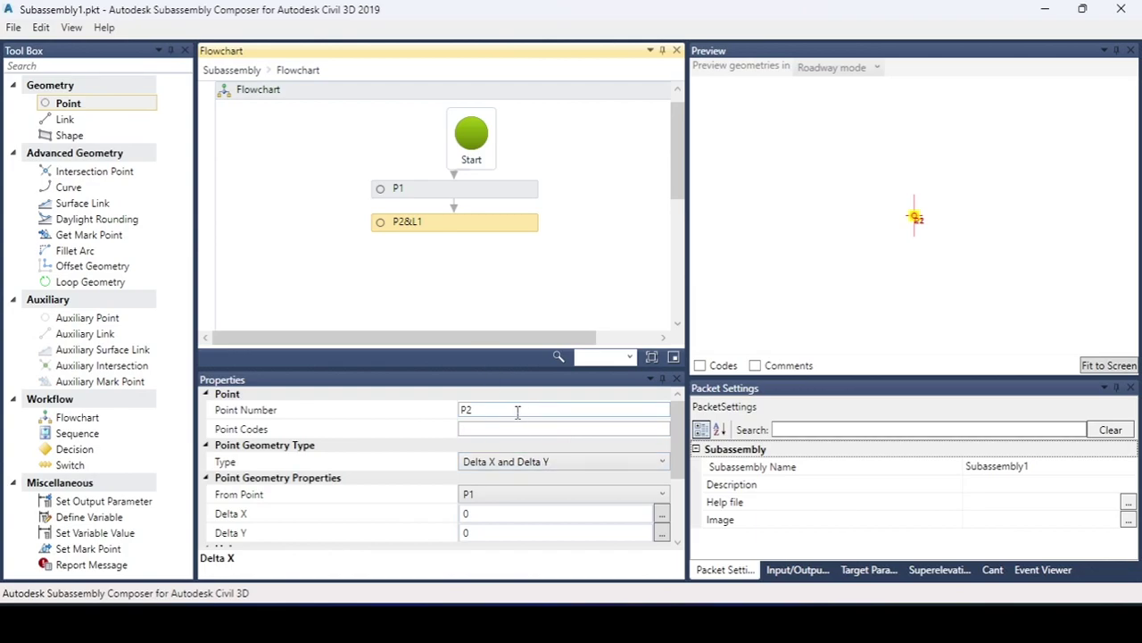
click(508, 461)
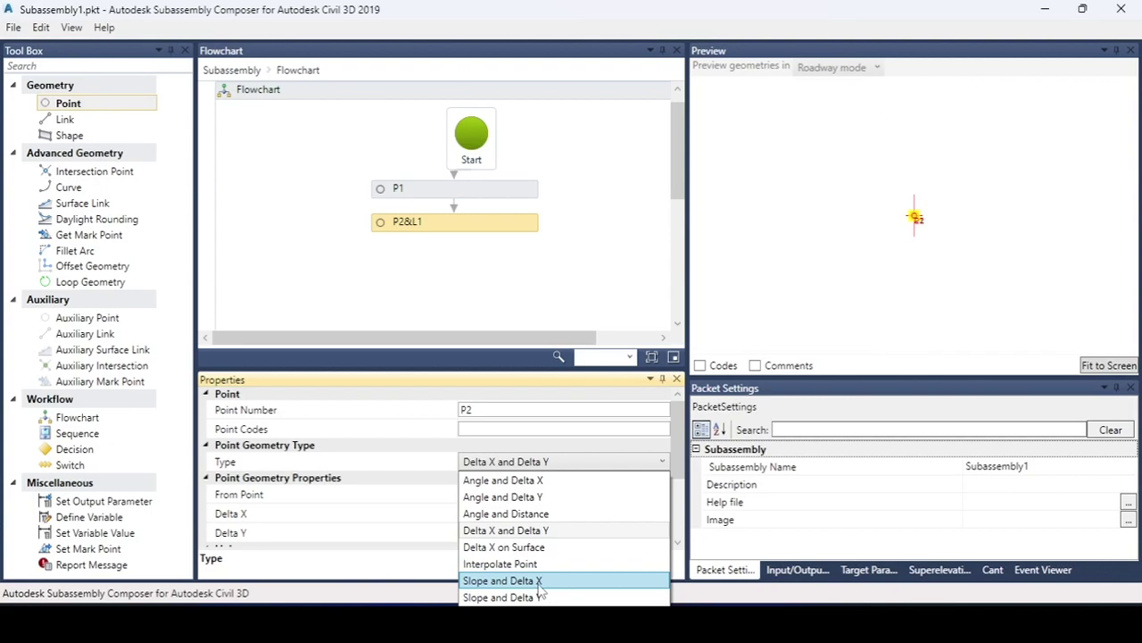
click(538, 585)
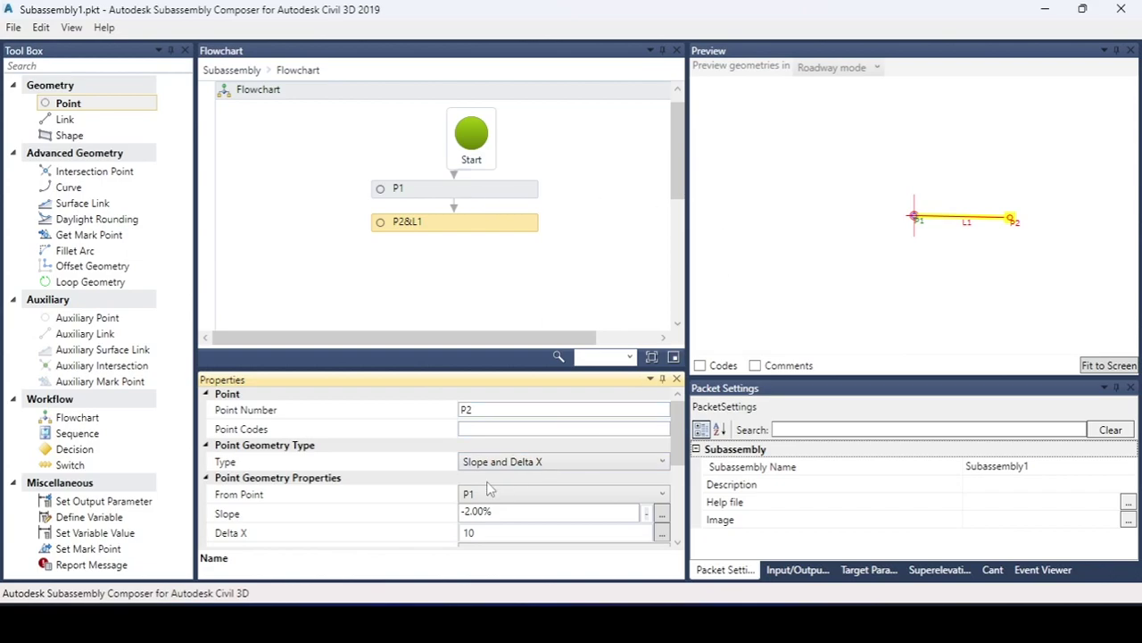
Step: Set point P2's slope to -4.00%
scroll(677, 435, down, 1)
scroll(677, 436, up, 1)
click(1112, 366)
scroll(955, 178, down, 2)
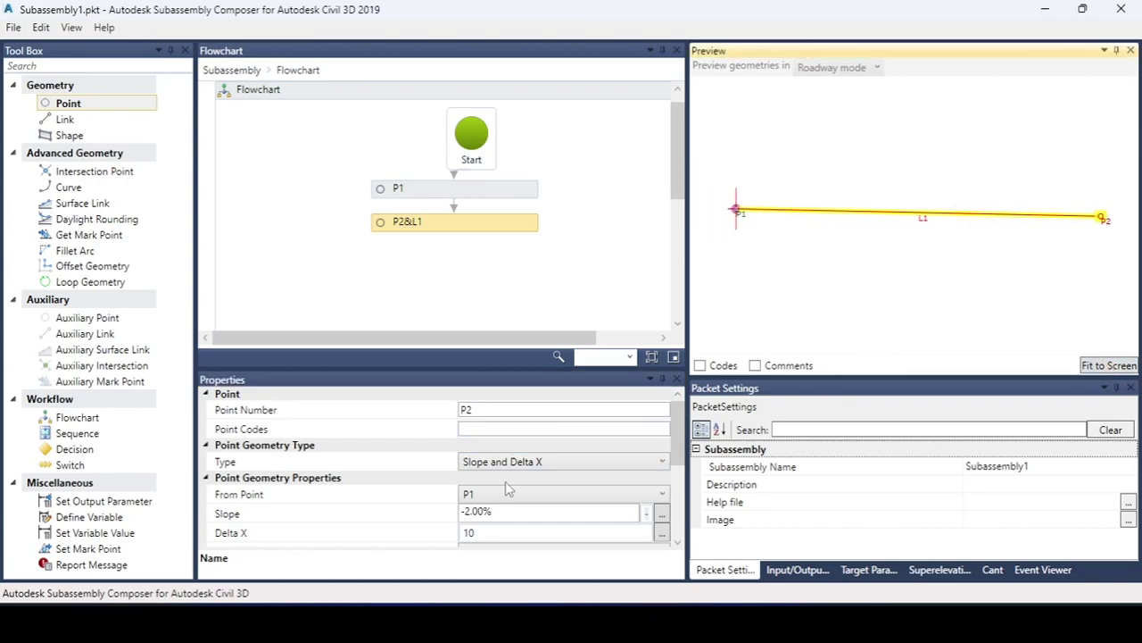
drag(506, 514, 425, 508)
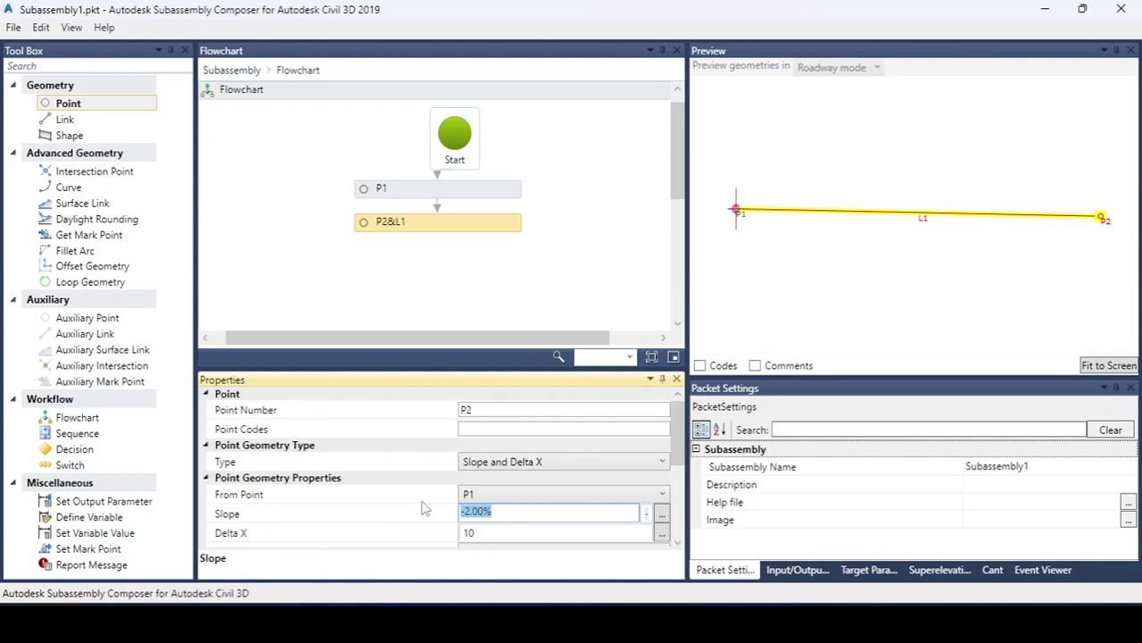
text(-)
key(Return)
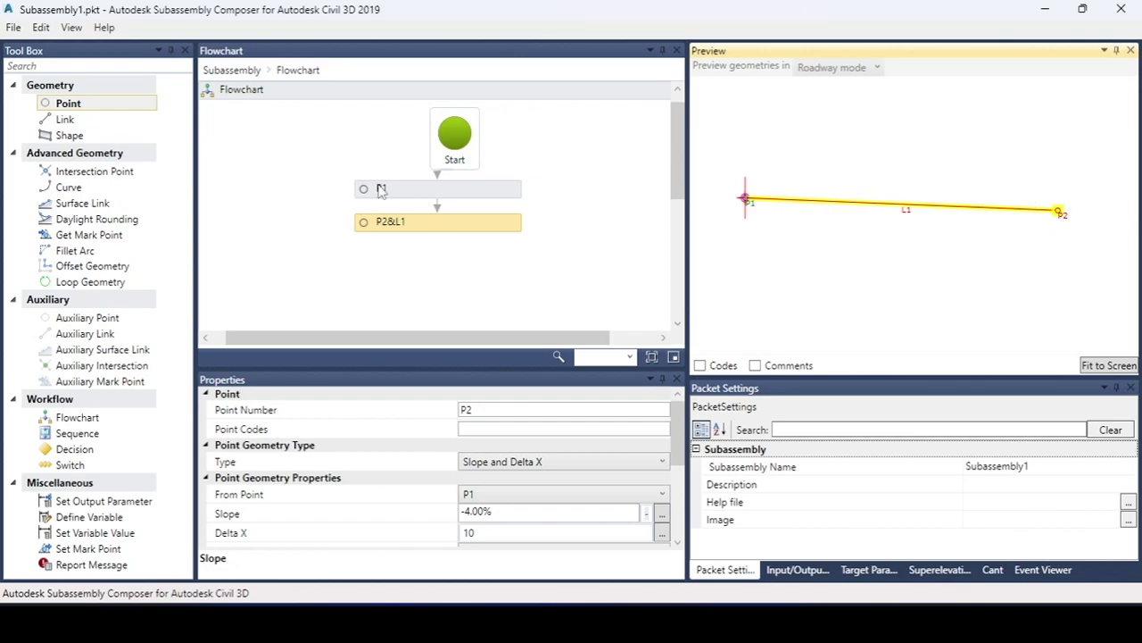
Step: Add a point below P2&L1, starting from P2, with a Delta Y of -1
drag(76, 107, 428, 256)
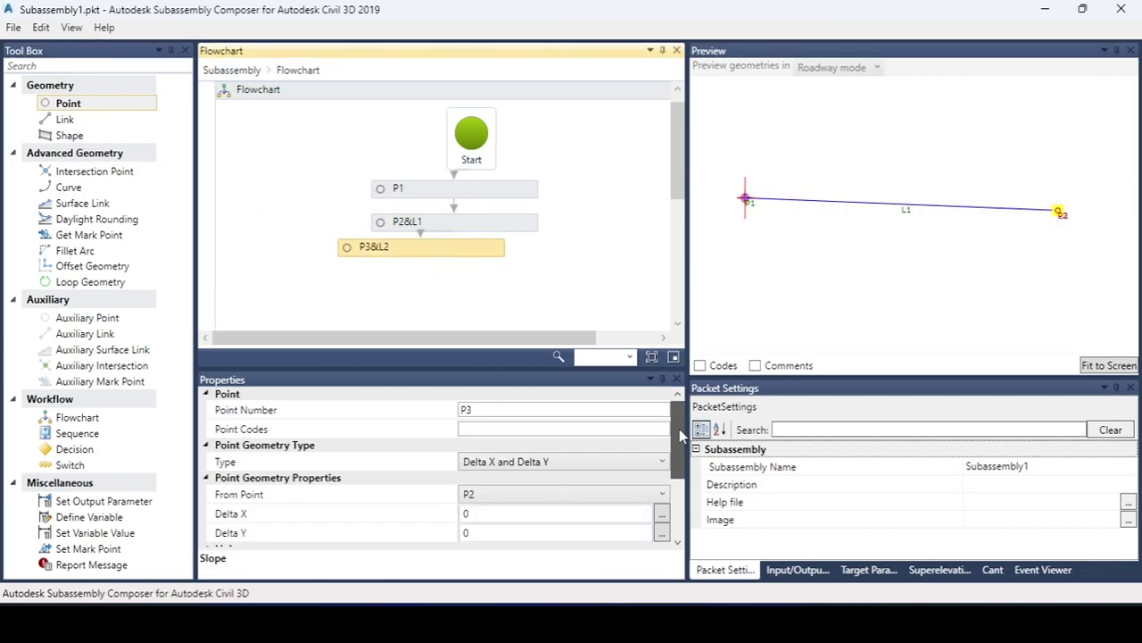
drag(678, 436, 679, 476)
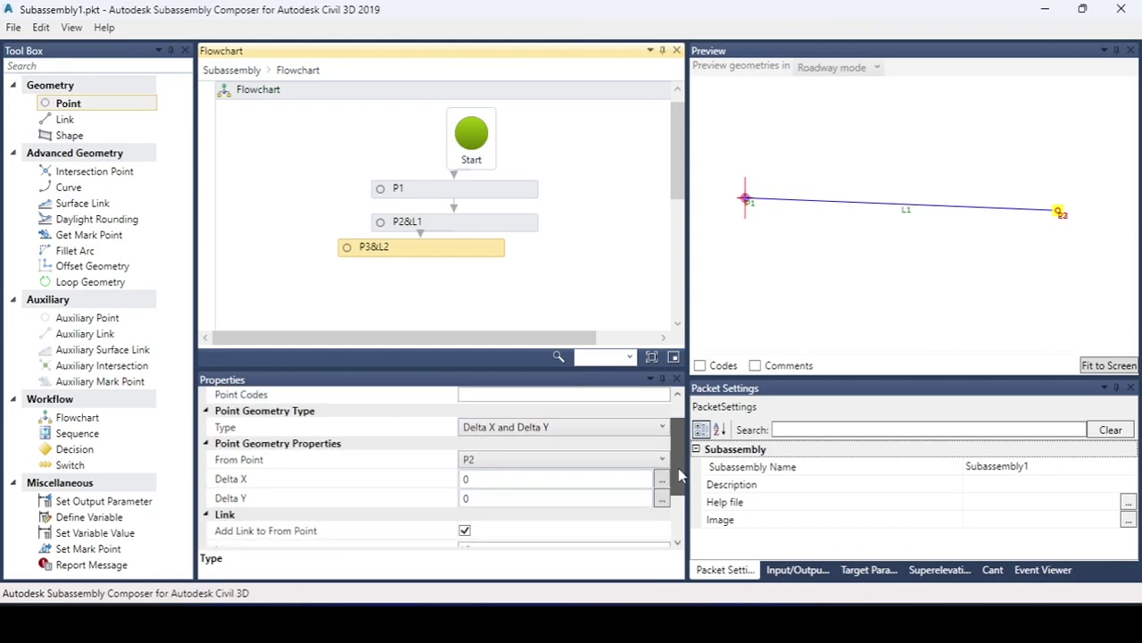
click(472, 479)
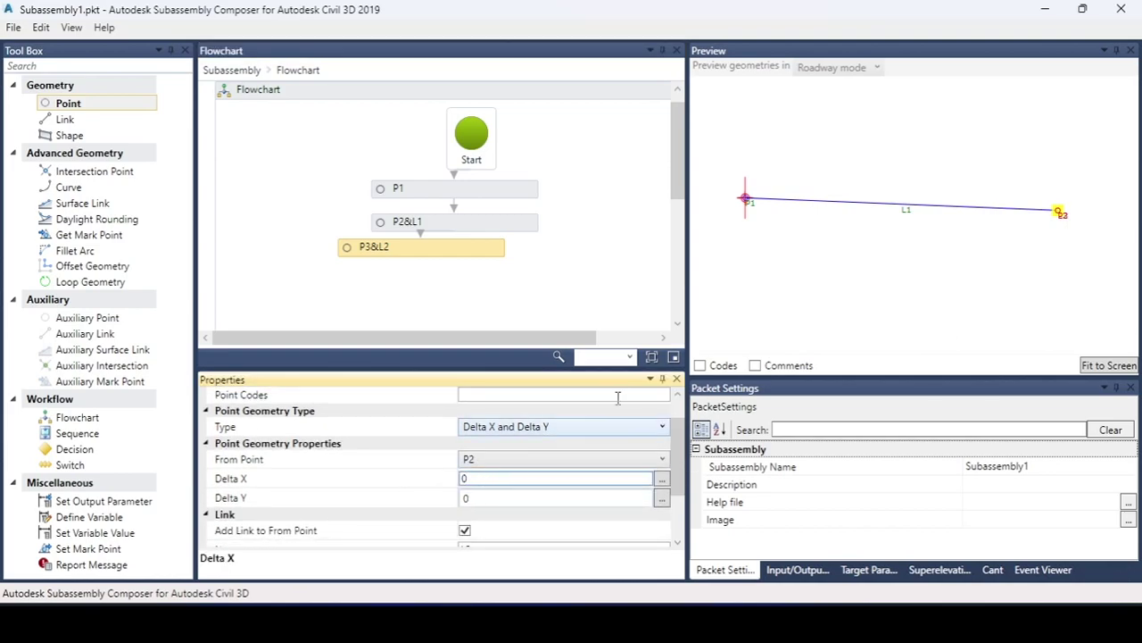
click(485, 499)
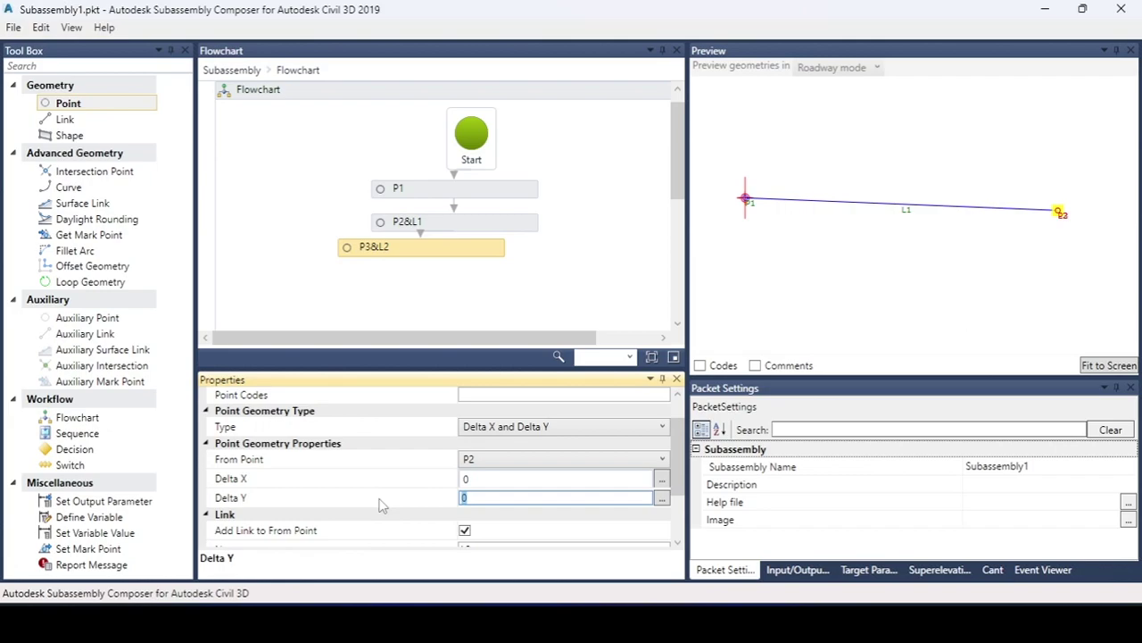
text(-1)
key(Return)
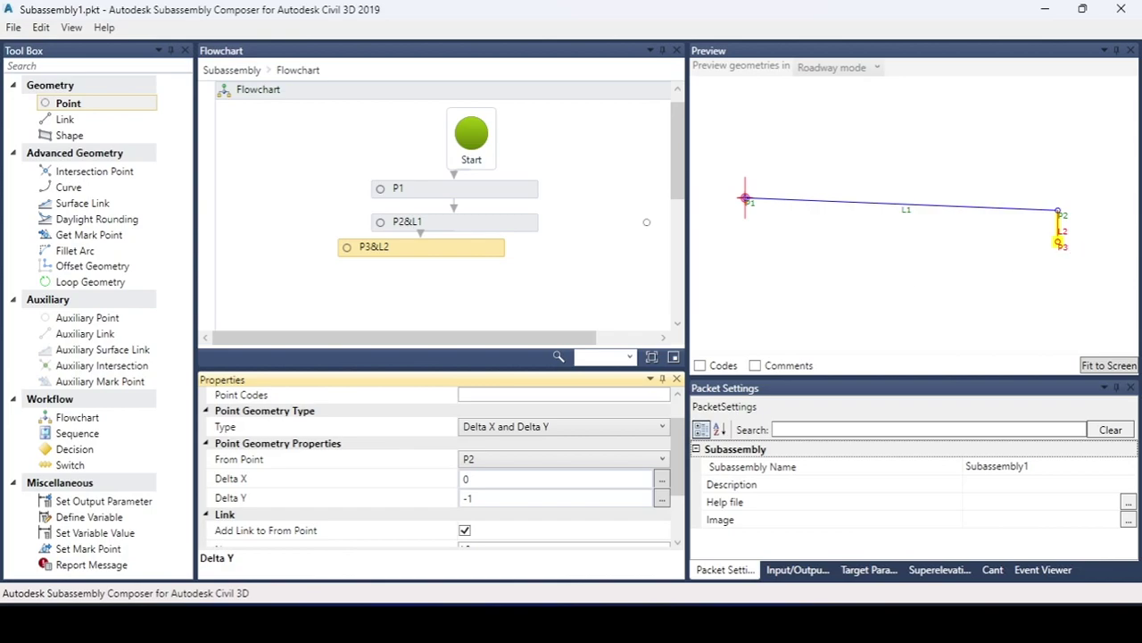
Step: Add a point below P3&L2 with a Delta Y of -1 and set its from point to P1
click(123, 130)
drag(119, 122, 390, 276)
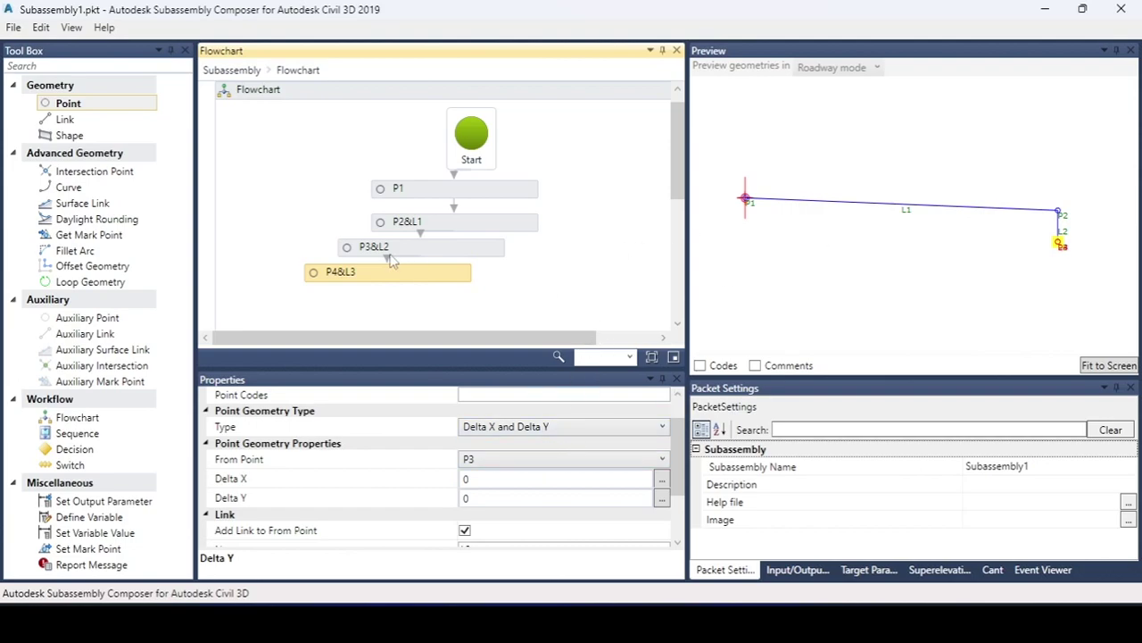
mouse_move(677, 466)
mouse_down()
mouse_move(672, 436)
mouse_move(672, 476)
mouse_up()
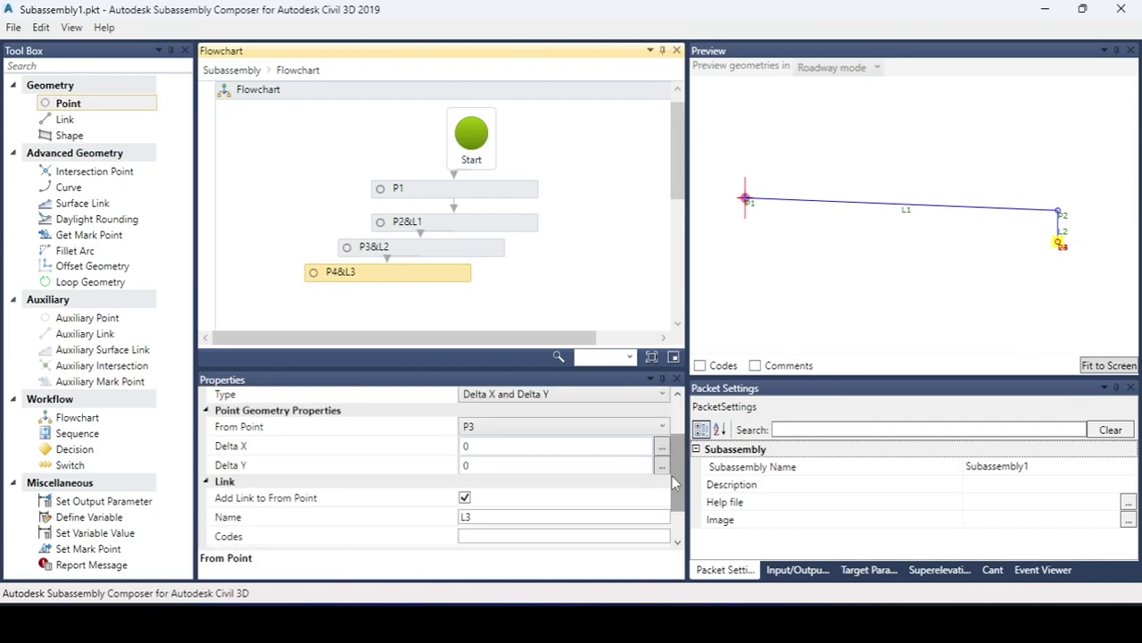
click(490, 465)
double_click(464, 465)
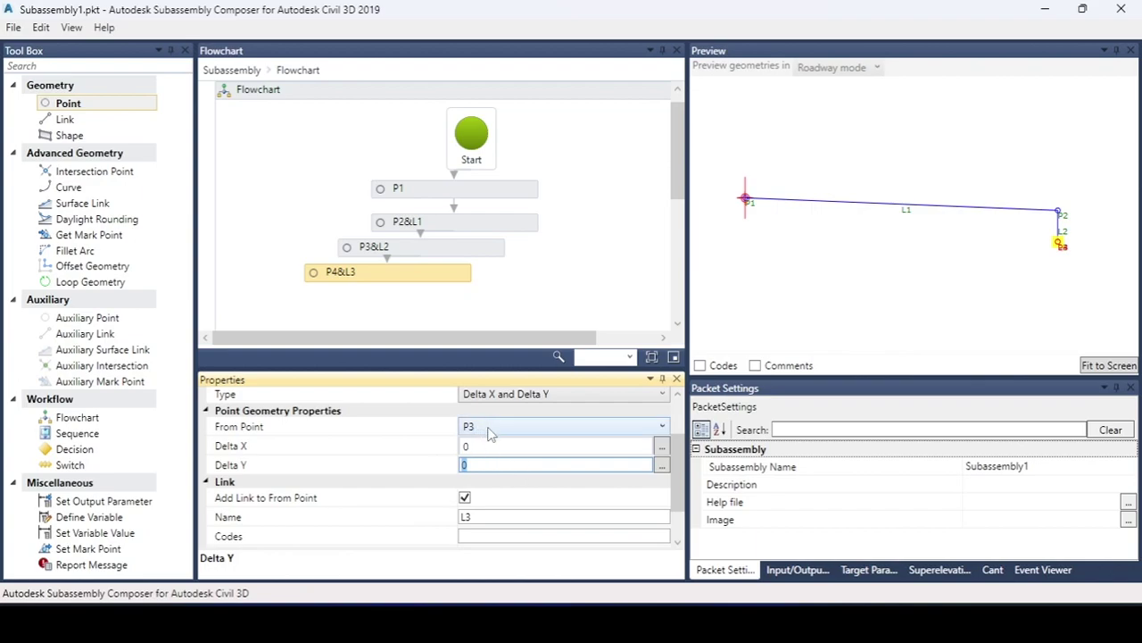
text(-1)
key(Return)
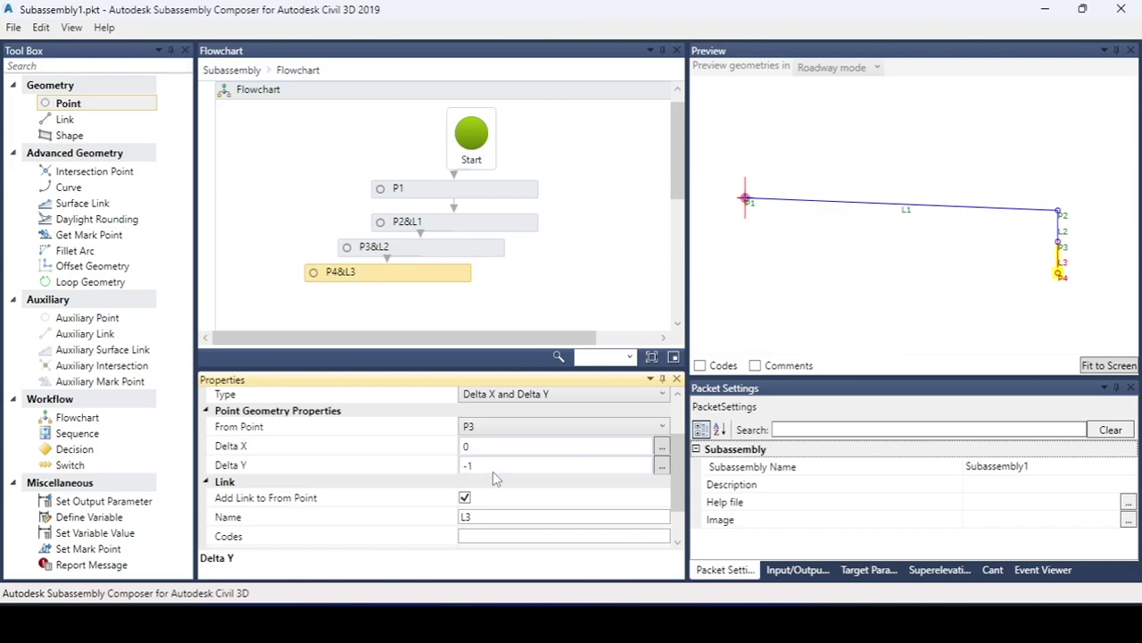
click(488, 432)
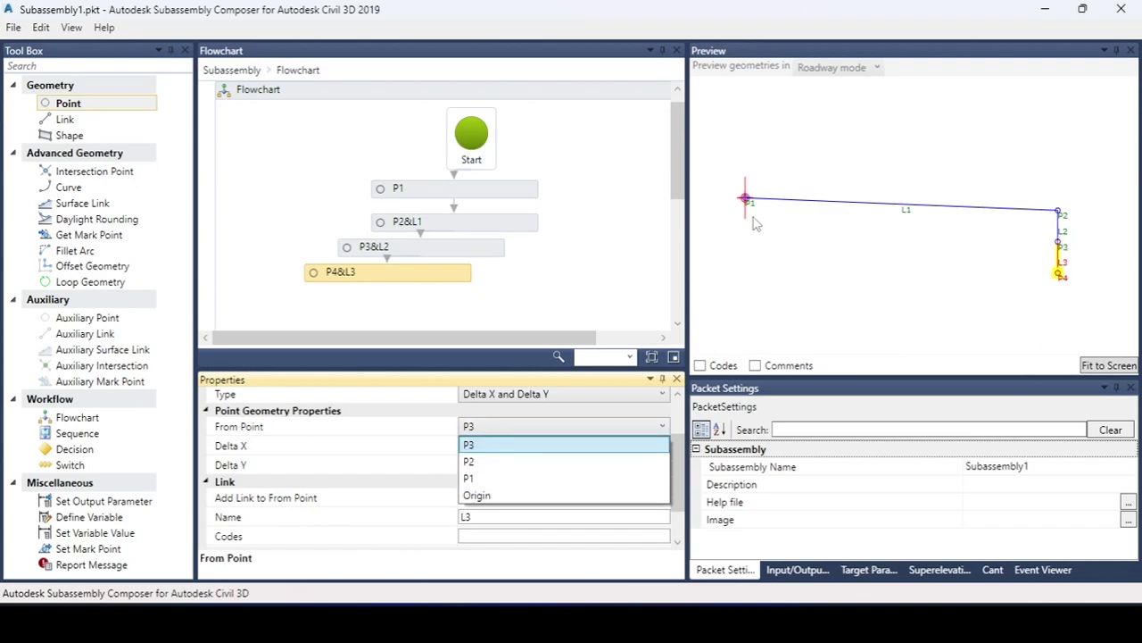
click(488, 458)
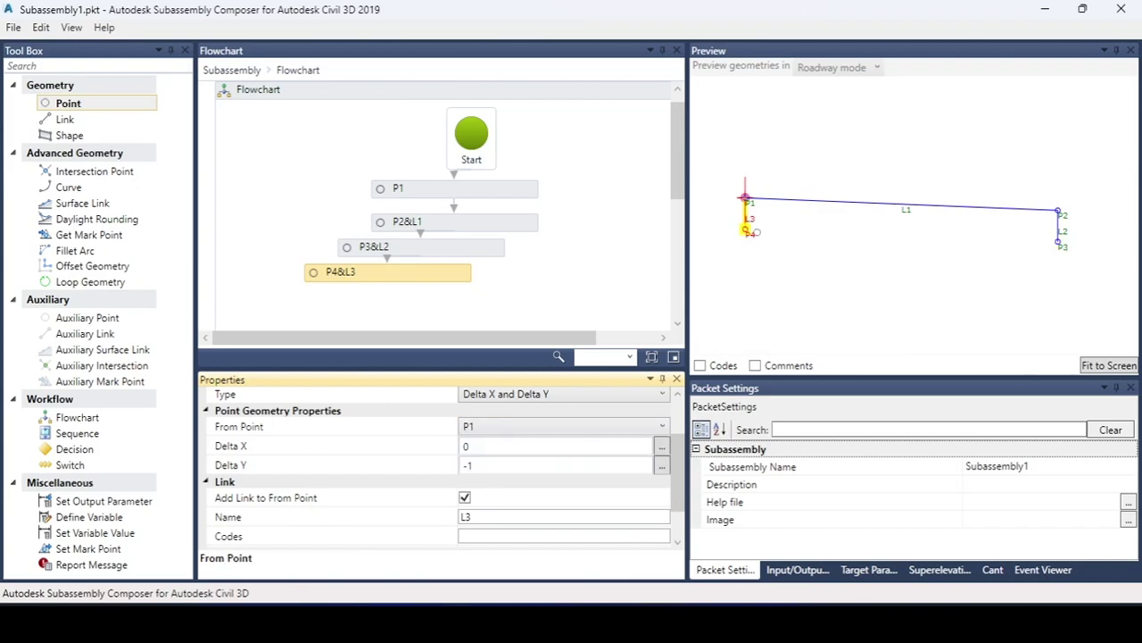
Step: Add a link below P4&L3 that runs from start point P3 to end point P4
drag(68, 118, 366, 305)
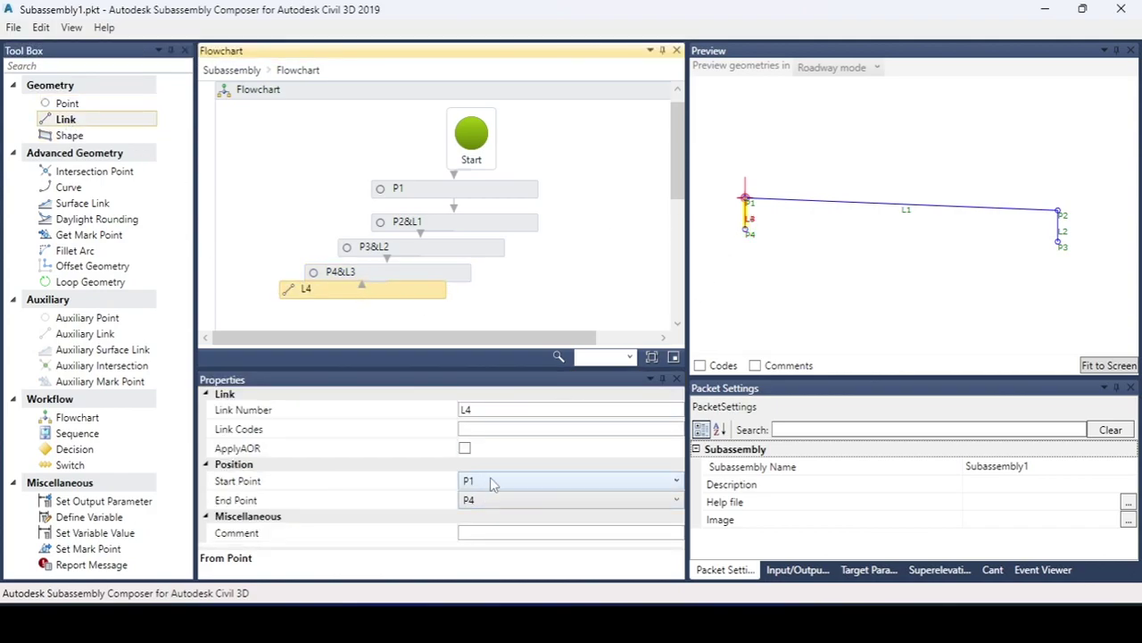
click(553, 485)
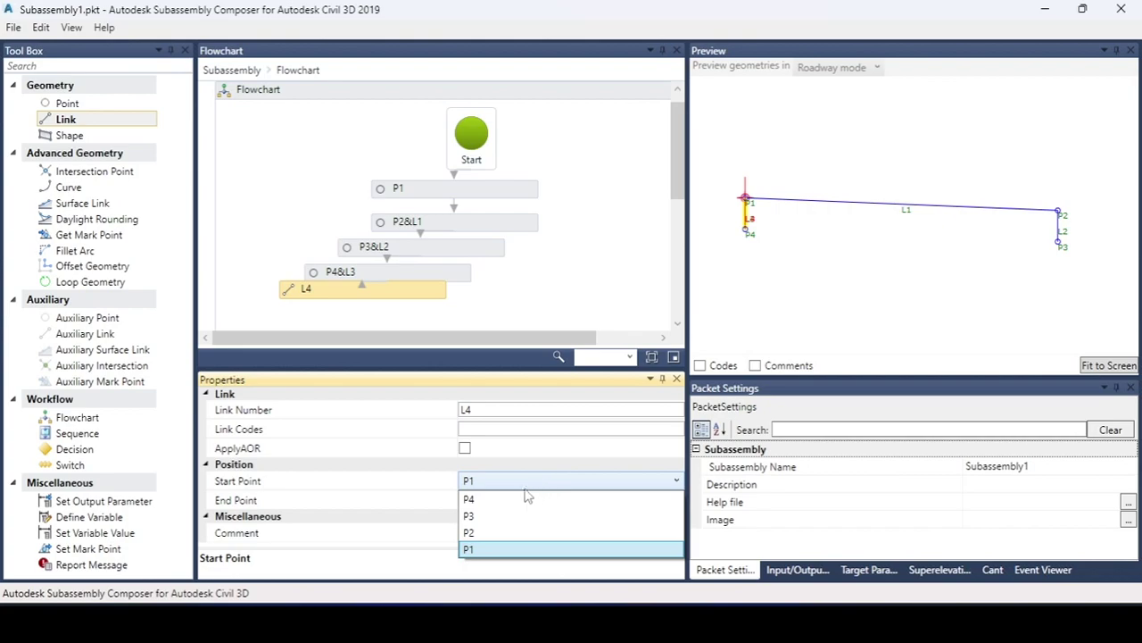
click(500, 534)
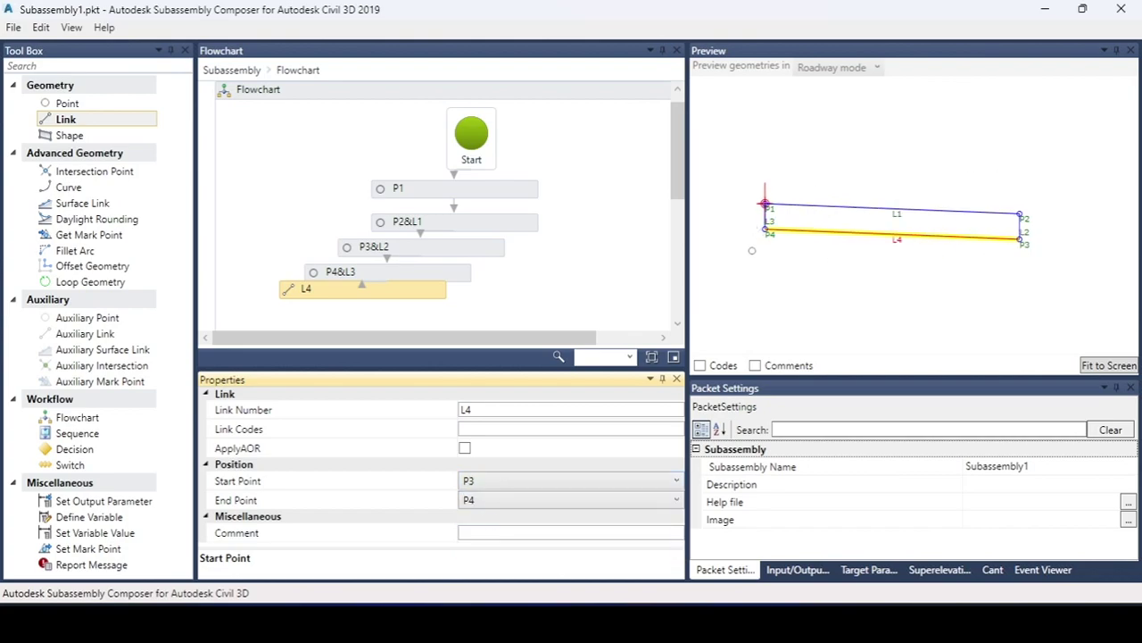
scroll(895, 194, up, 2)
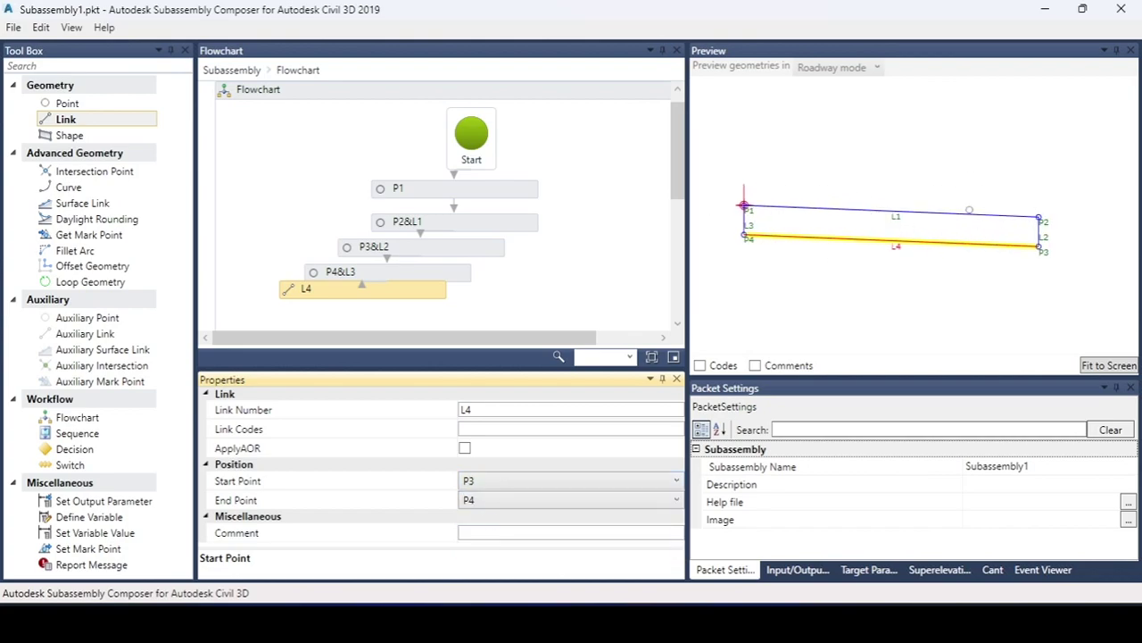
scroll(781, 219, down, 1)
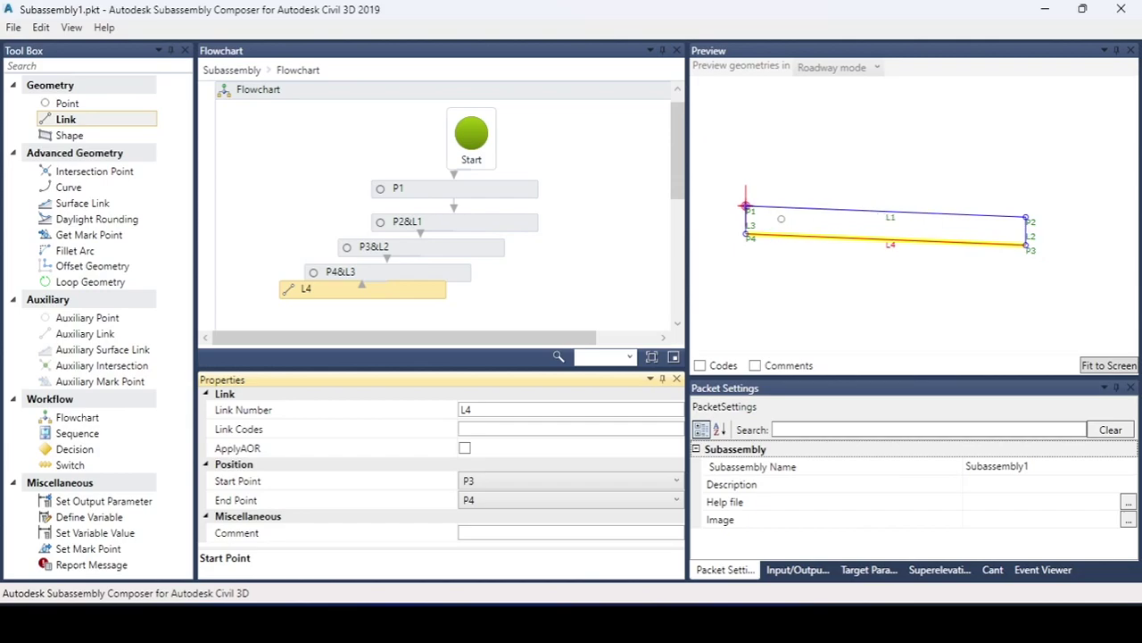
Step: Add a shape below L4 and define its links by picking the area enclosed by L1, L2, L3 and L4 in the preview
click(81, 139)
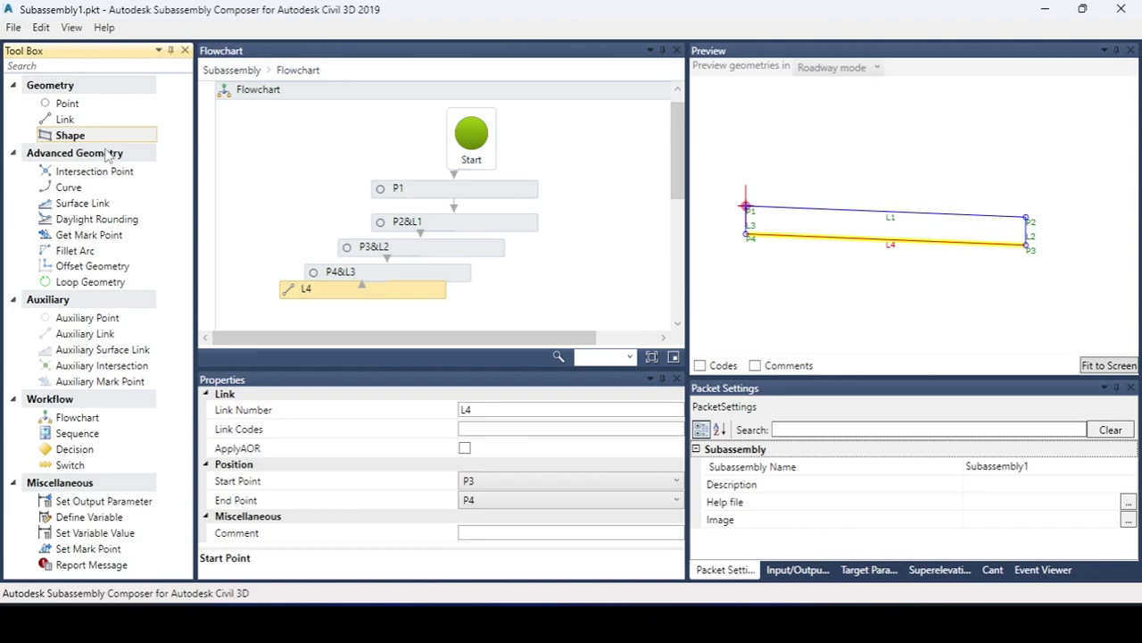
drag(72, 138, 383, 132)
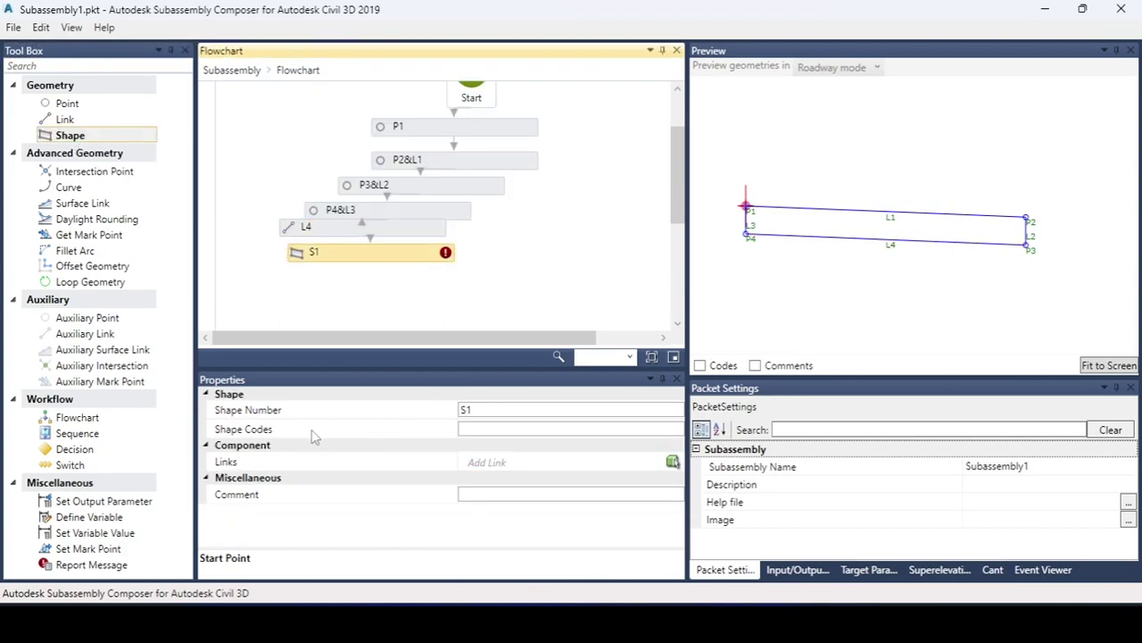
click(482, 428)
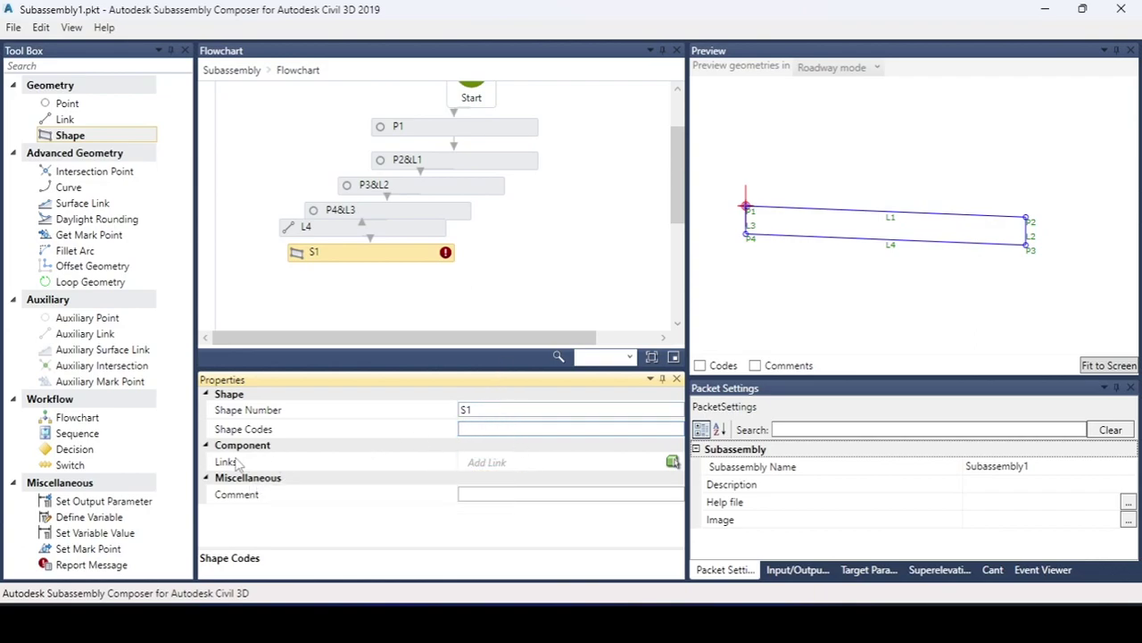
click(673, 462)
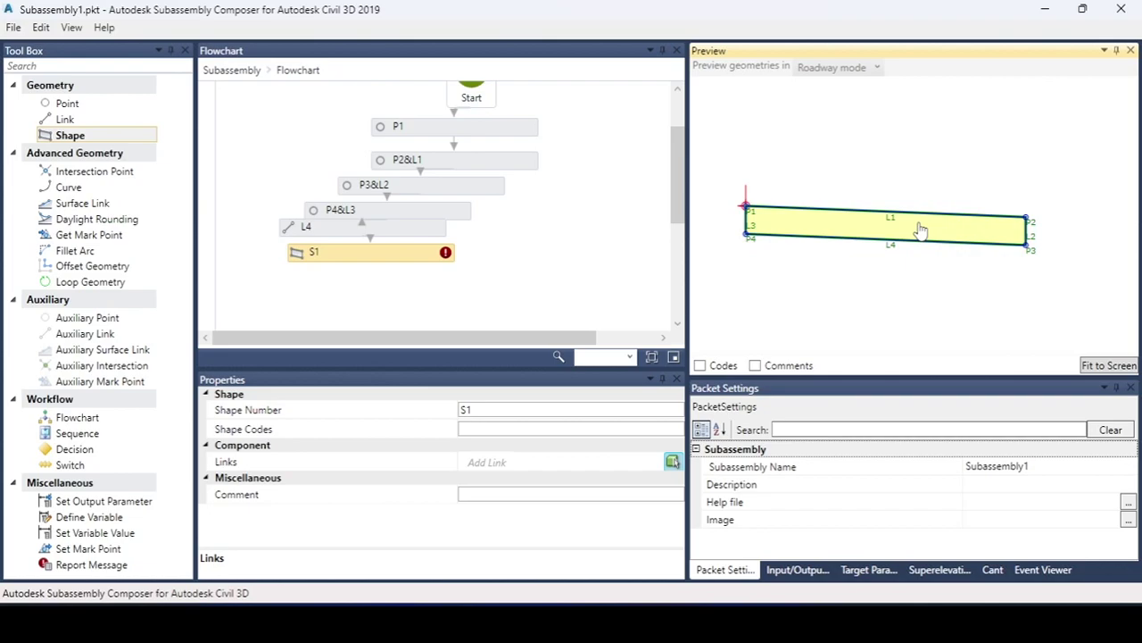
click(920, 230)
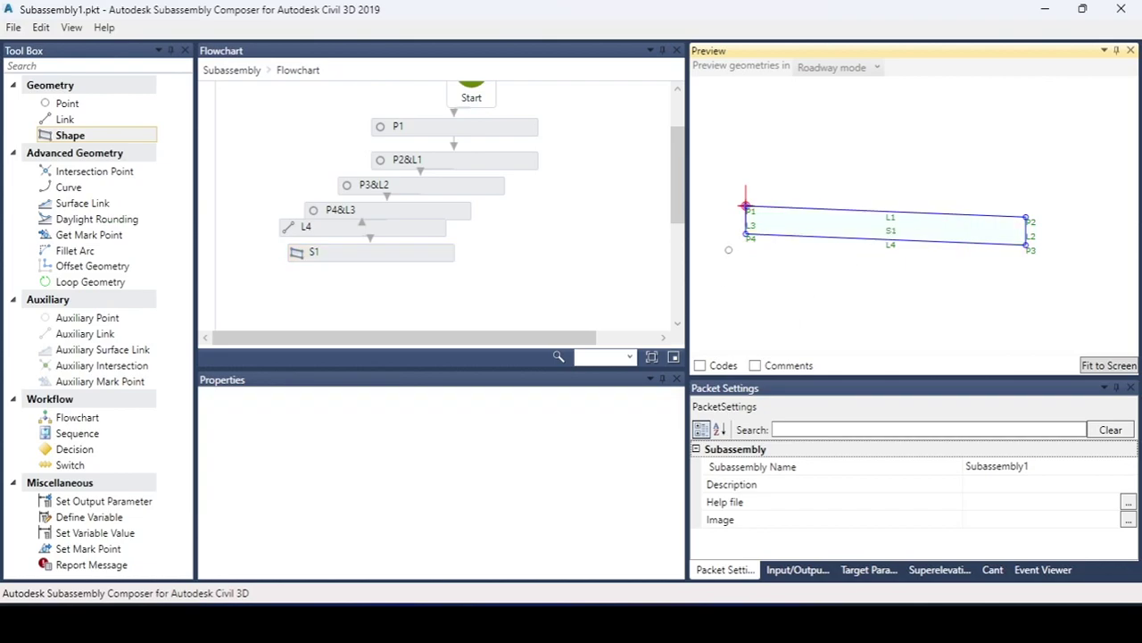
click(438, 255)
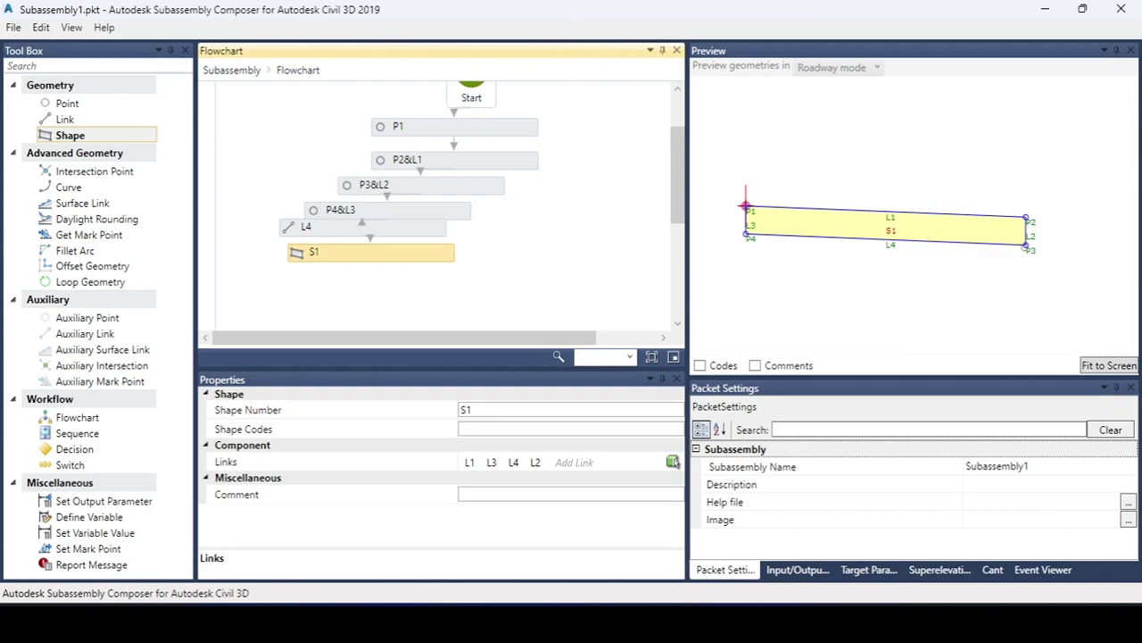
scroll(893, 234, up, 2)
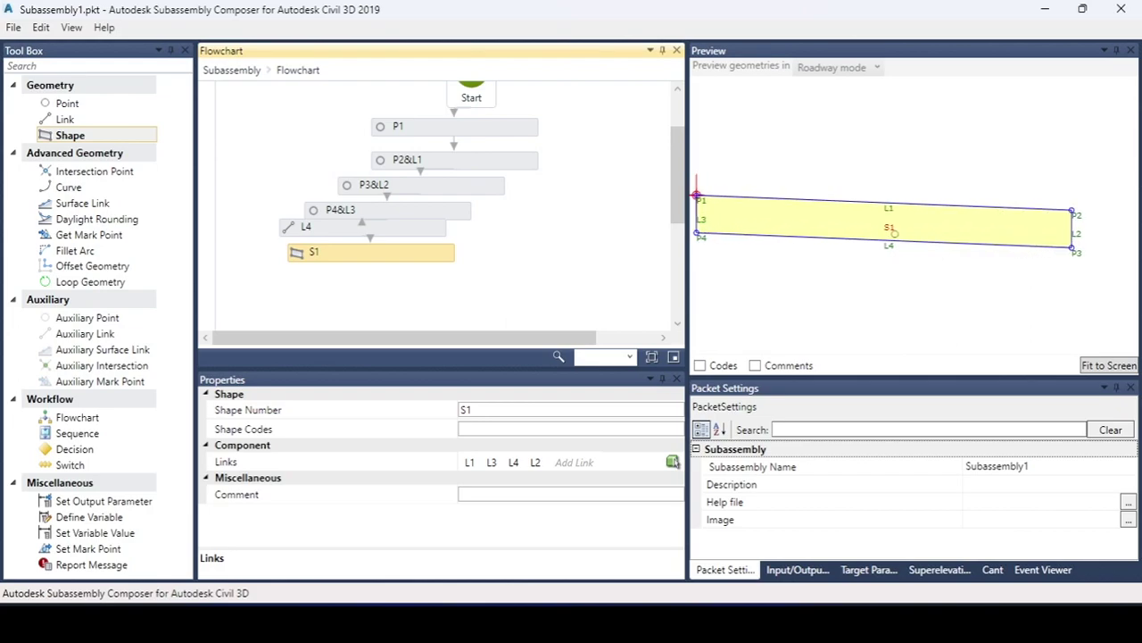
scroll(898, 224, down, 2)
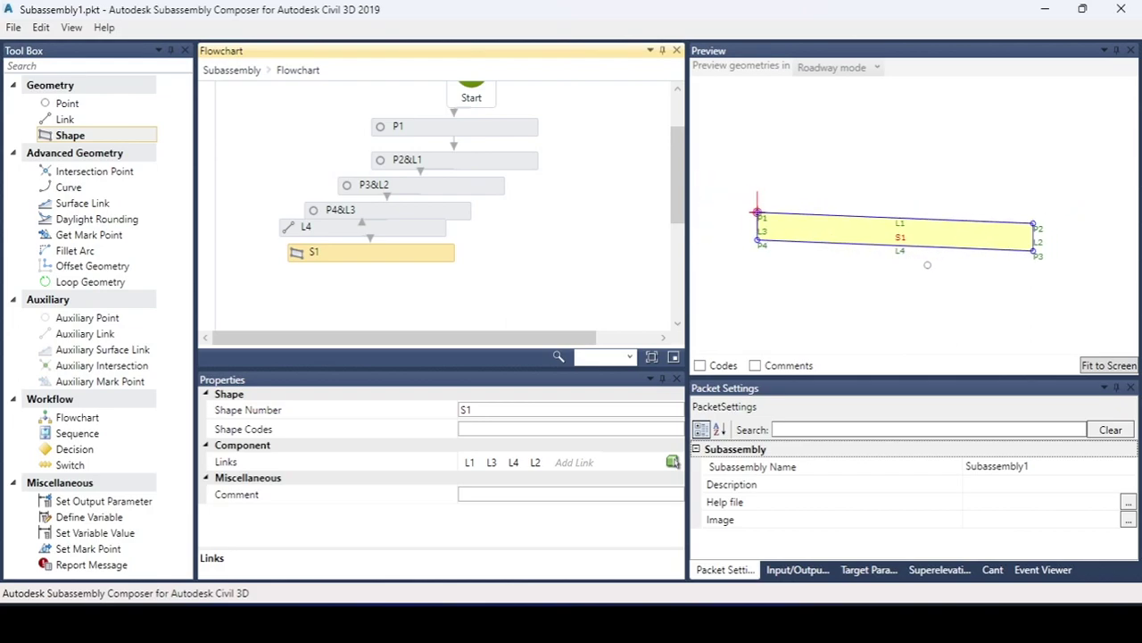
scroll(936, 269, down, 1)
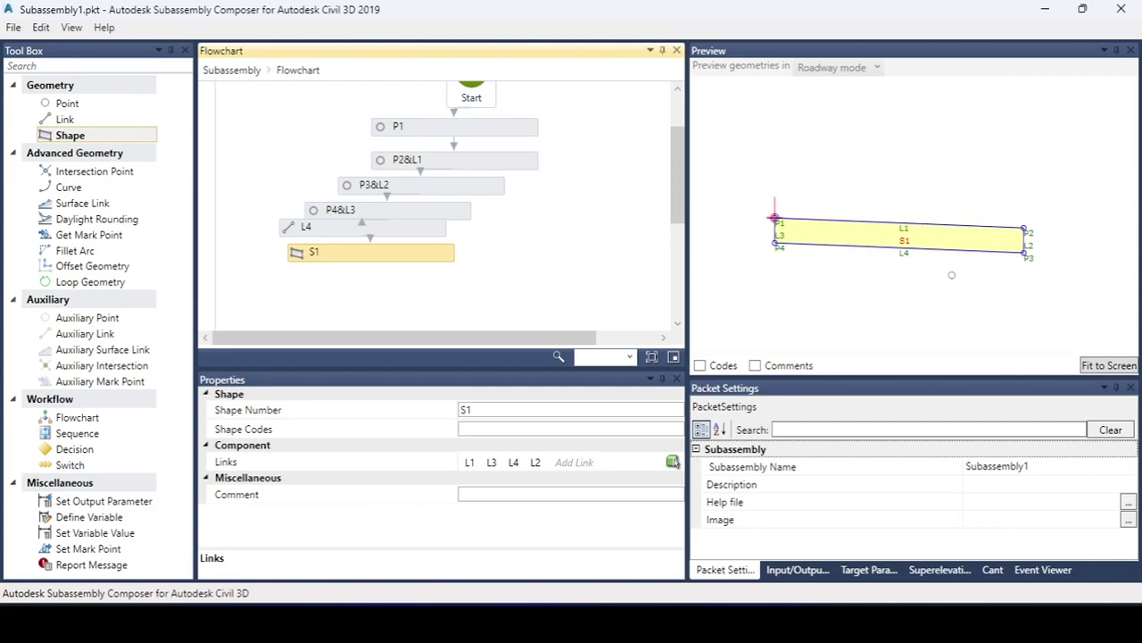